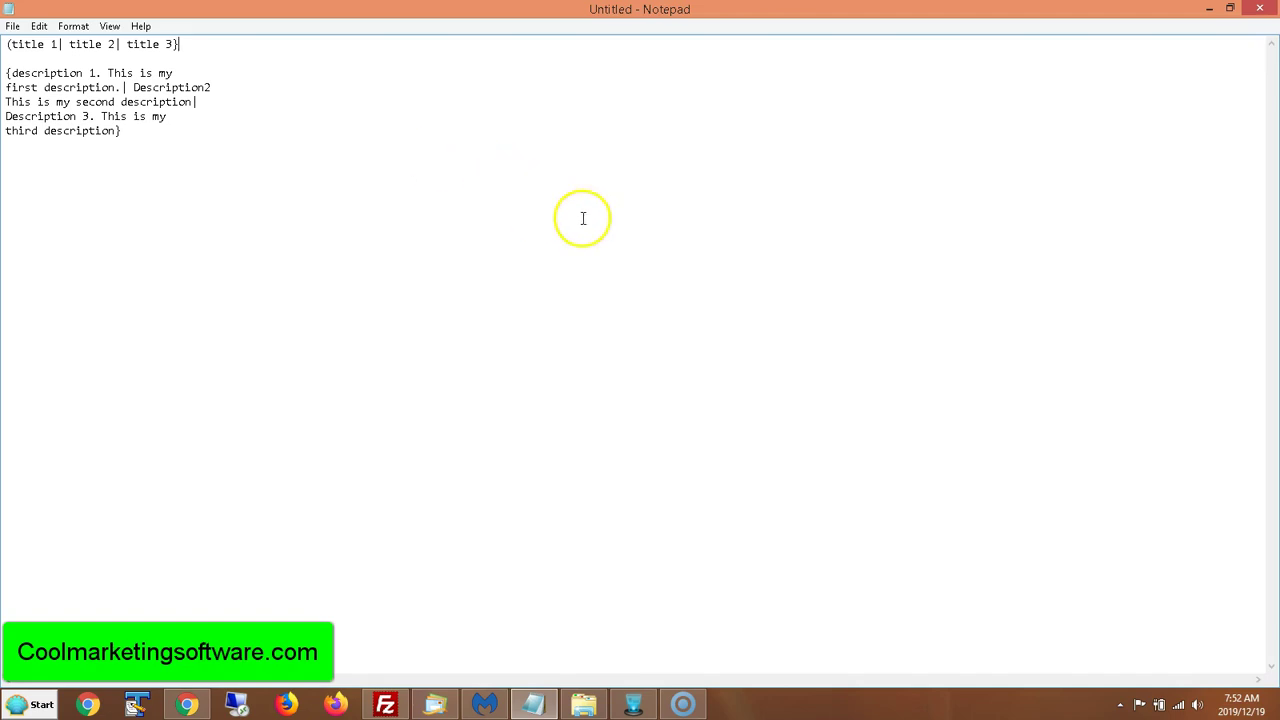
# - In Notepad, replace the opening parenthesis before title 1 with a curly brace {
pyautogui.click(641, 709)
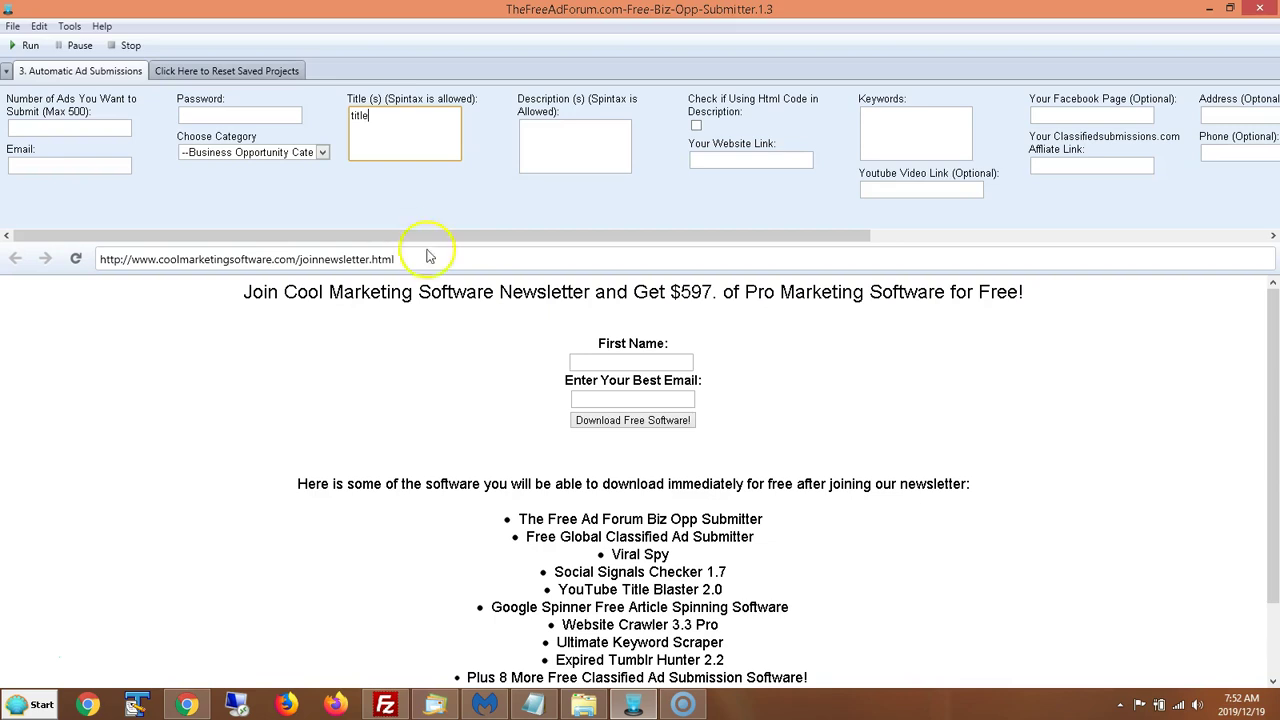
pyautogui.click(536, 705)
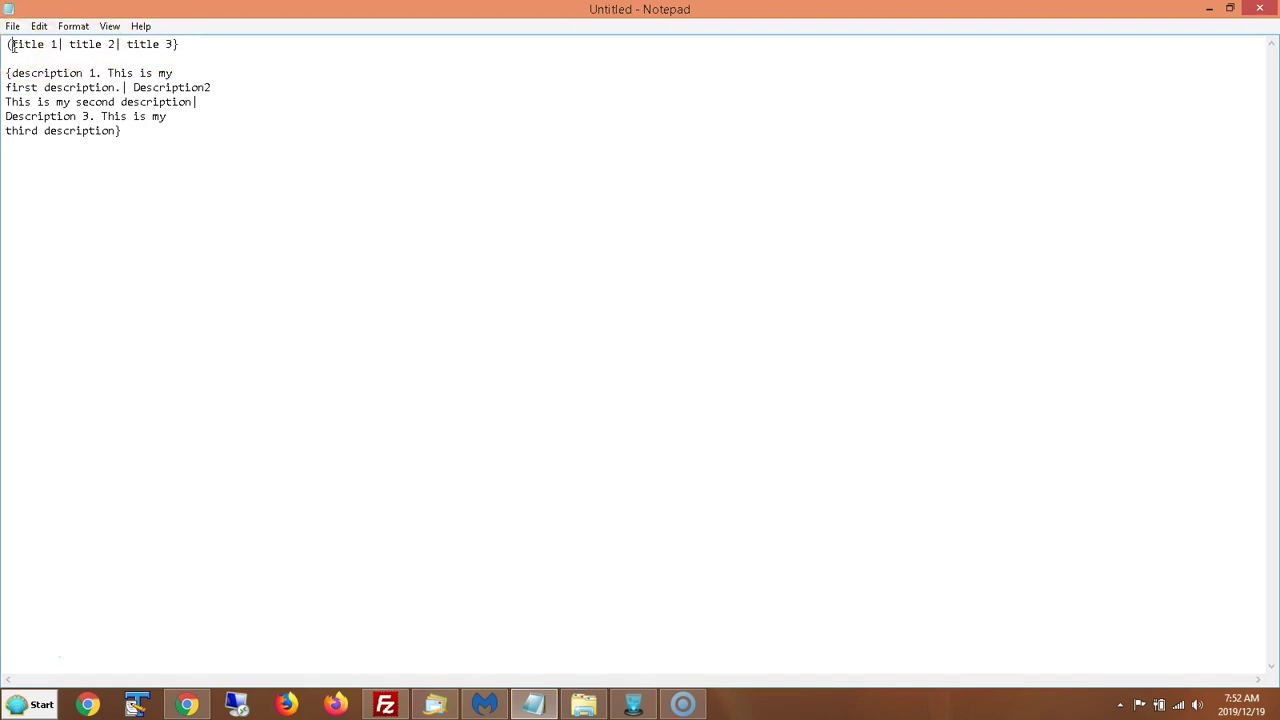
pyautogui.click(13, 46)
pyautogui.press('BackSpace')
pyautogui.write('{')
# - Examine the enclosing curly braces and the vertical-bar separators in the title spintax line
pyautogui.moveTo(13, 46); pyautogui.dragTo(5, 46)
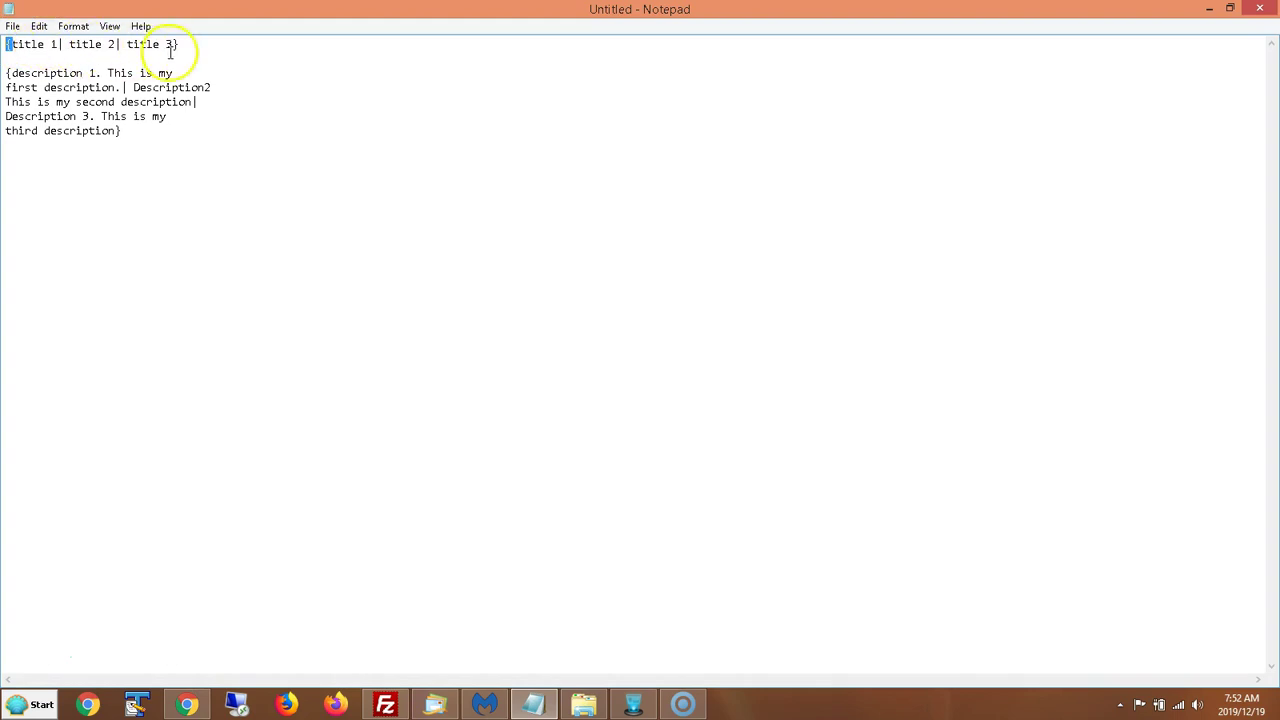
pyautogui.moveTo(182, 46); pyautogui.dragTo(175, 46)
pyautogui.click(175, 46)
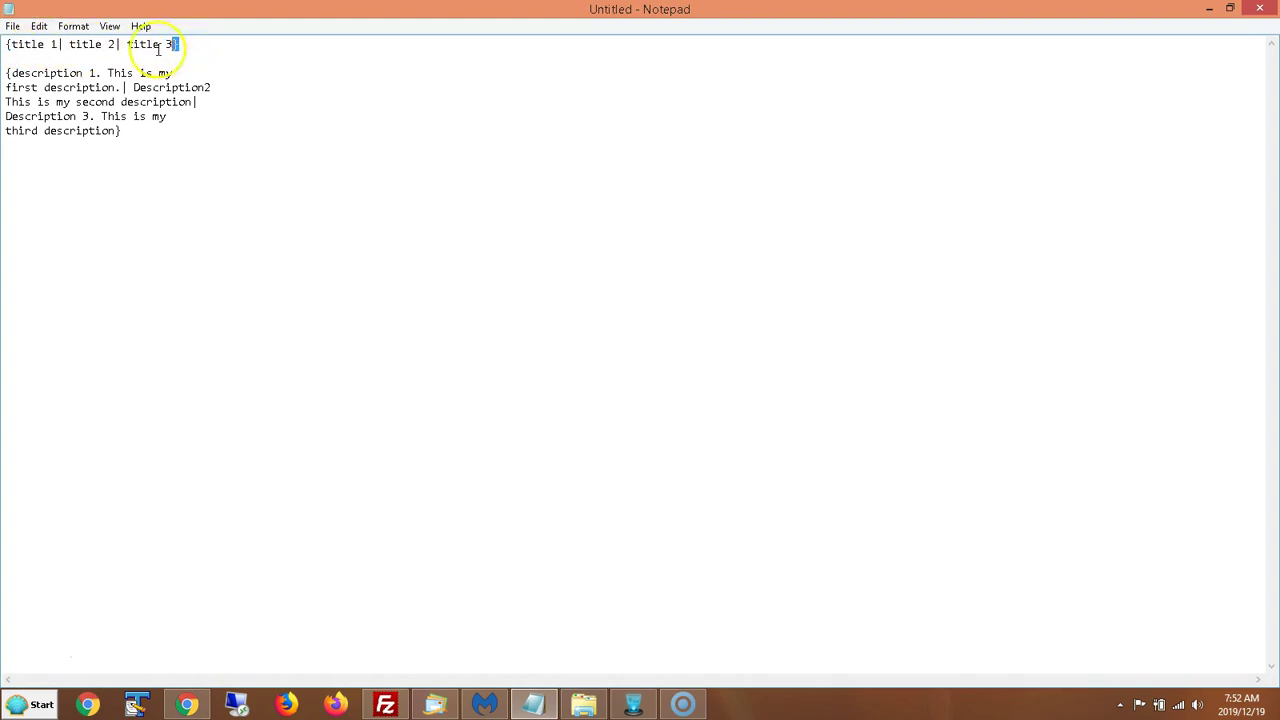
pyautogui.click(64, 46)
pyautogui.moveTo(64, 46); pyautogui.dragTo(116, 46)
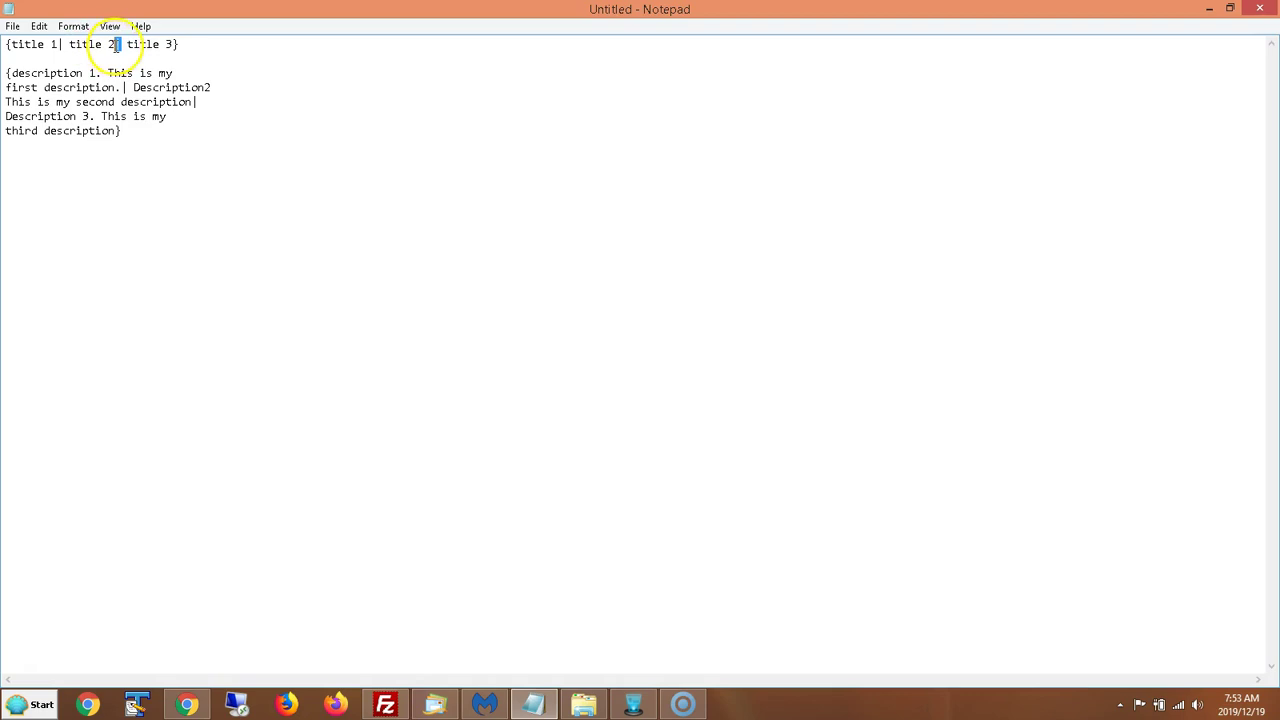
pyautogui.click(183, 44)
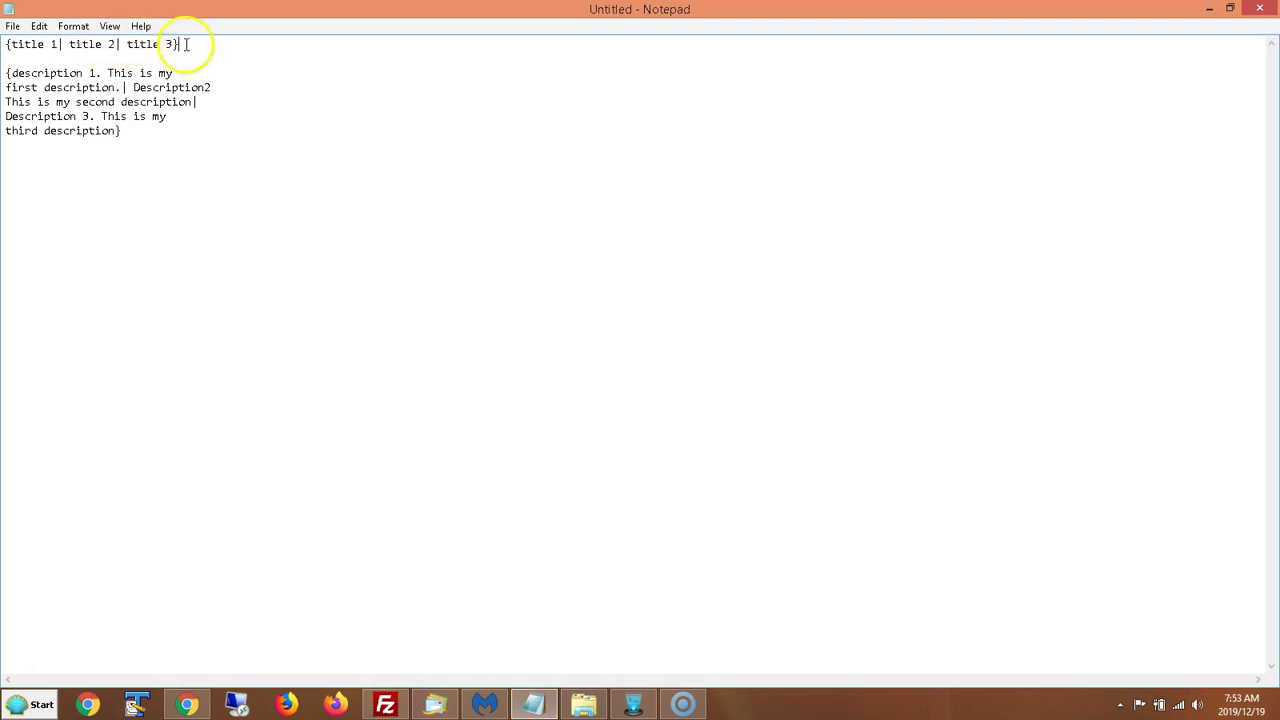
pyautogui.click(24, 44)
pyautogui.click(173, 45)
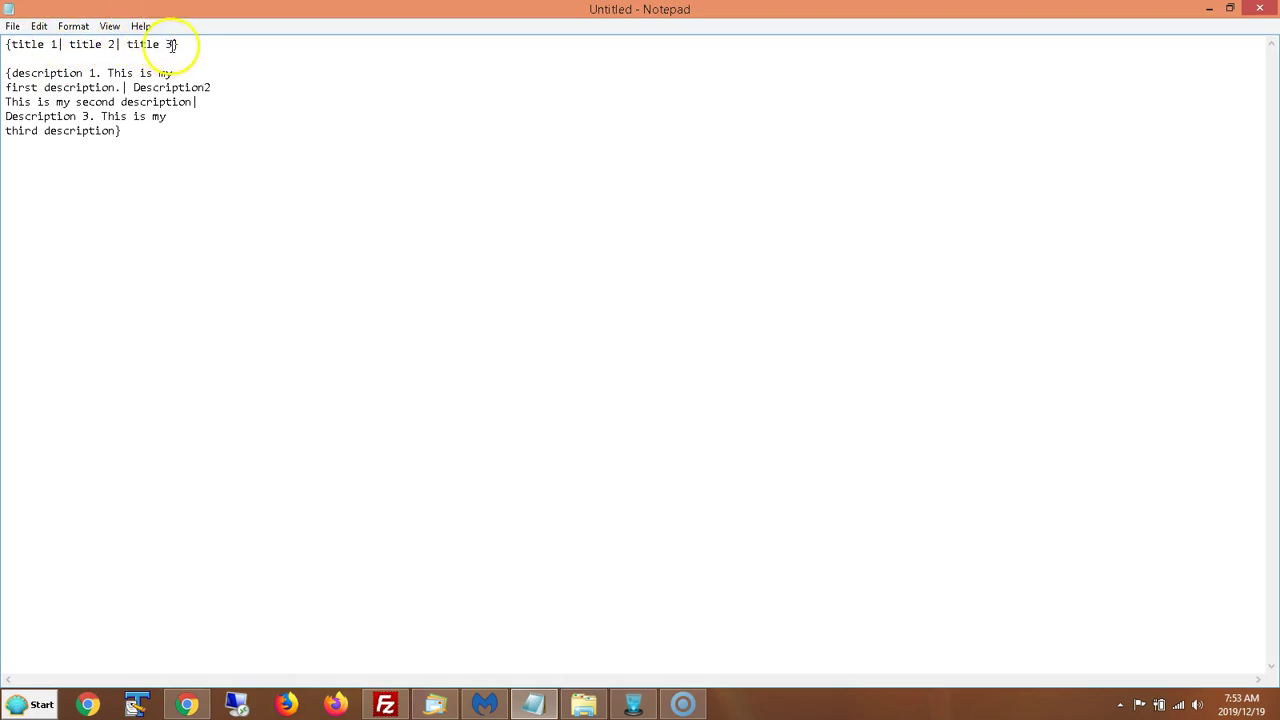
pyautogui.click(48, 46)
pyautogui.click(48, 46)
pyautogui.click(38, 48)
# - Copy the line {title 1| title 2| title 3} and paste it over the text in the submitter's Title(s) field
pyautogui.moveTo(180, 44); pyautogui.dragTo(6, 44)
pyautogui.rightClick(28, 36)
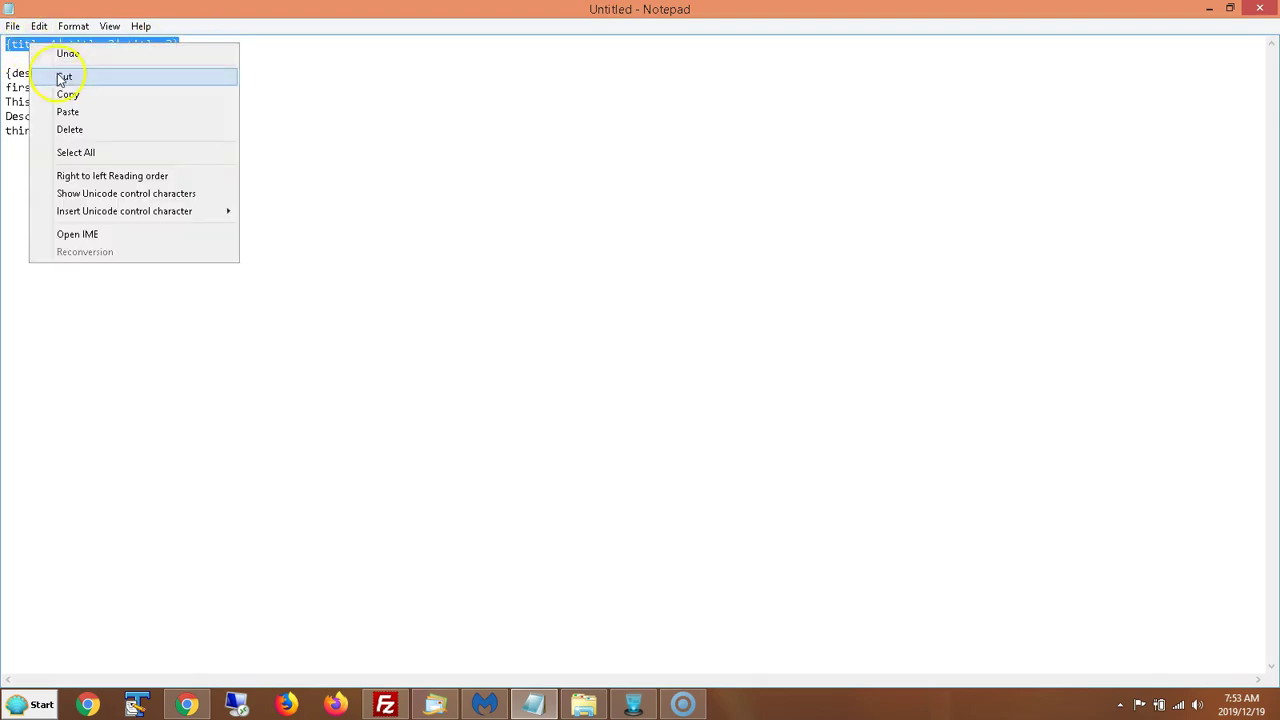
pyautogui.click(68, 94)
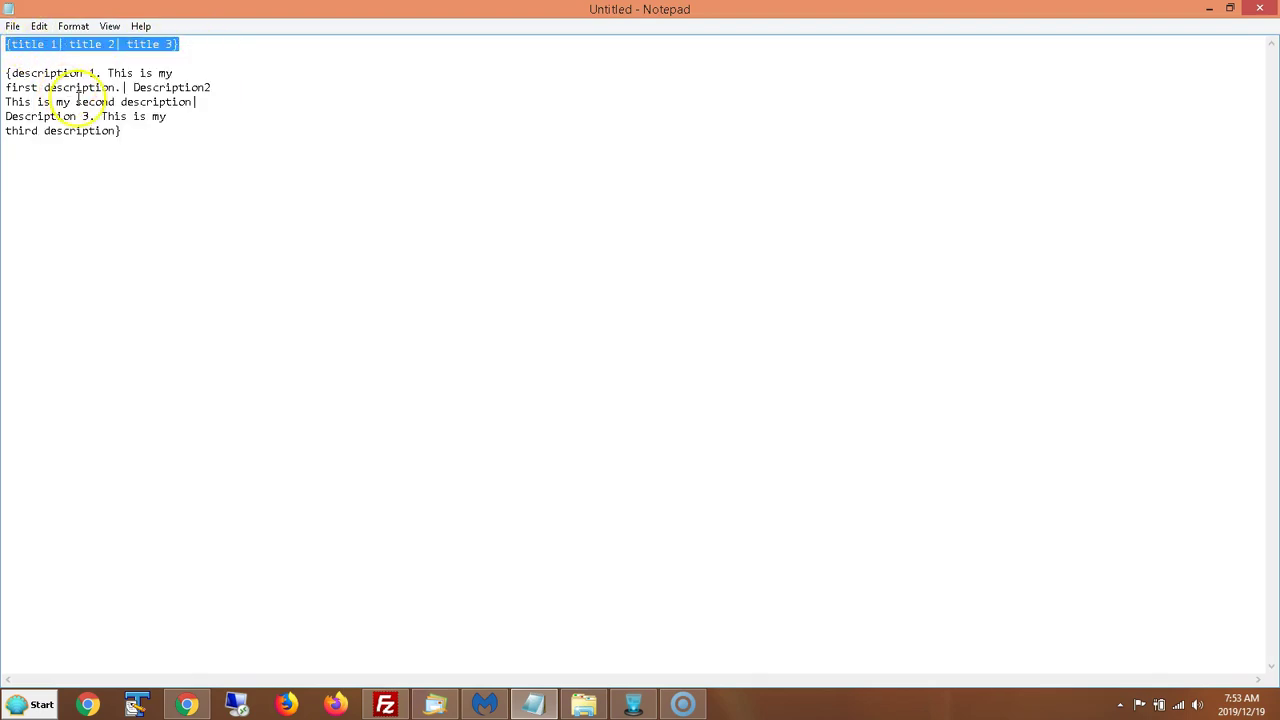
pyautogui.click(634, 704)
pyautogui.moveTo(372, 118); pyautogui.dragTo(341, 100)
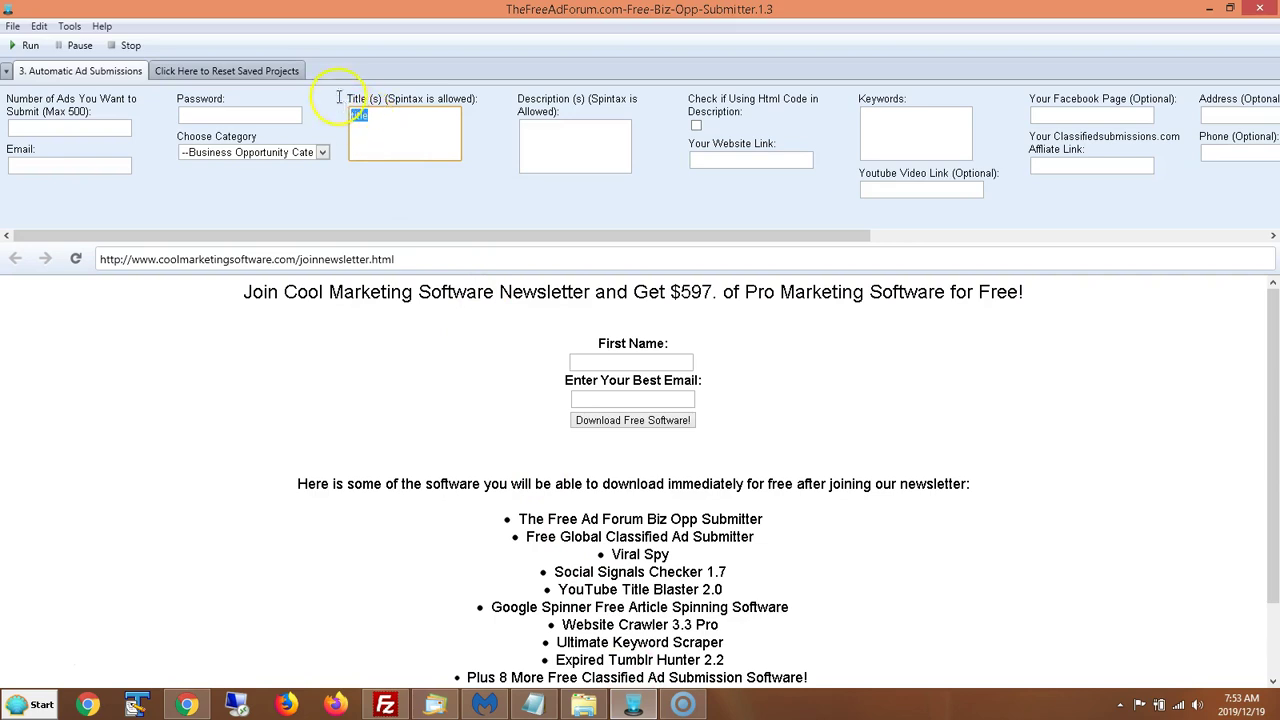
pyautogui.press('BackSpace')
pyautogui.hotkey('ctrl', 'v')
# - Review each of the three title variations in the submitter's Title(s) field
pyautogui.moveTo(353, 116)
pyautogui.mouseDown()
pyautogui.moveTo(452, 118)
pyautogui.moveTo(371, 129)
pyautogui.moveTo(358, 117)
pyautogui.mouseUp()
pyautogui.click(380, 128)
pyautogui.moveTo(410, 116); pyautogui.dragTo(389, 117)
pyautogui.click(428, 115)
pyautogui.moveTo(441, 116); pyautogui.dragTo(416, 116)
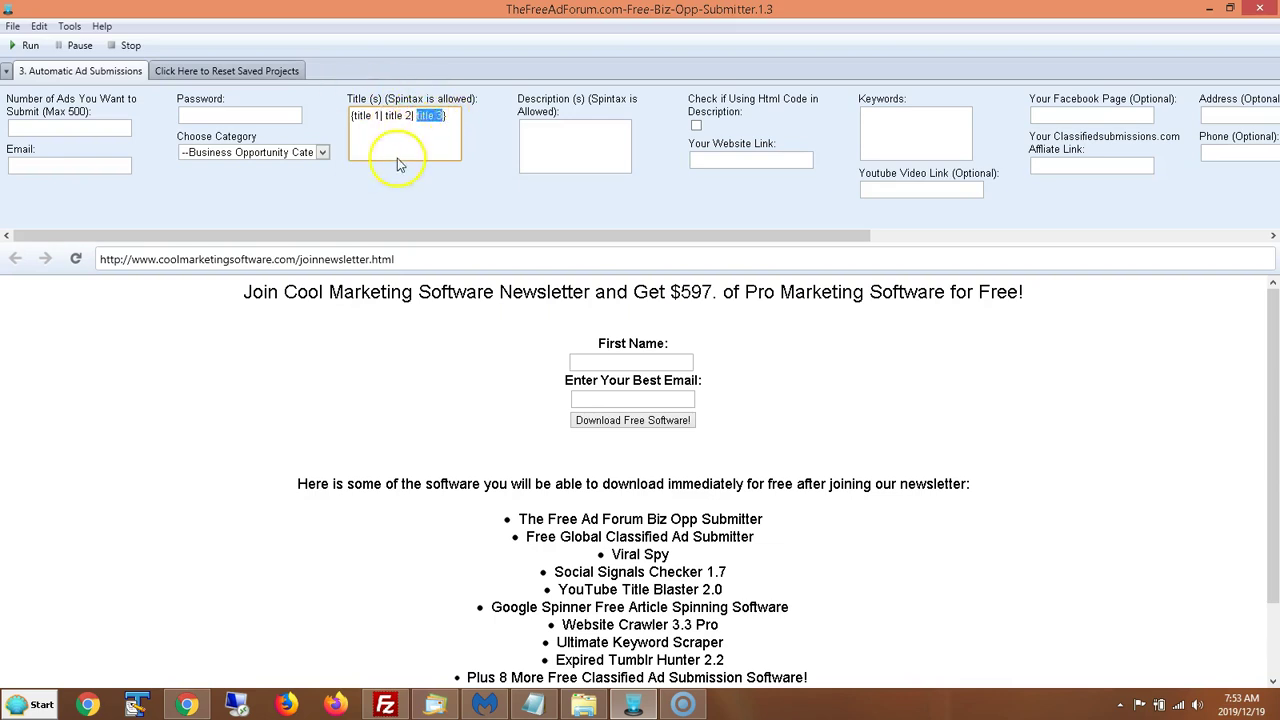
pyautogui.click(378, 134)
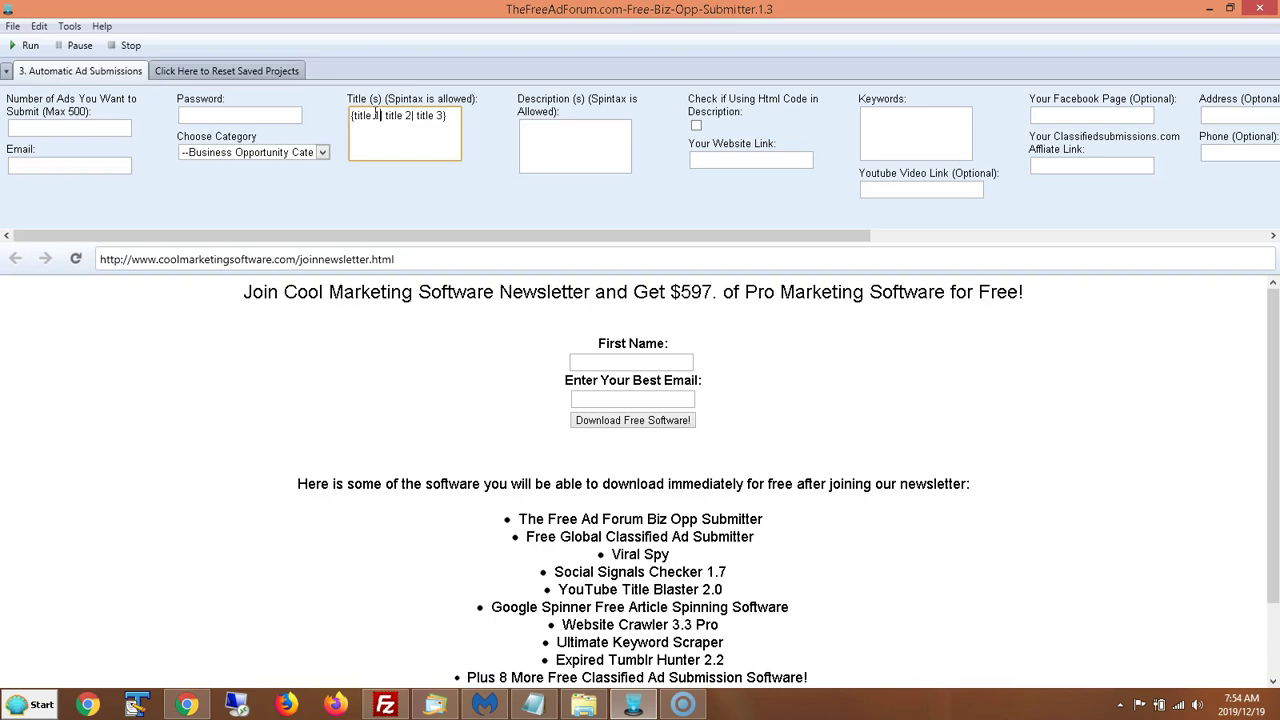
# - Switch to Notepad and check title 1 and the opening and closing braces of the title line
pyautogui.click(533, 705)
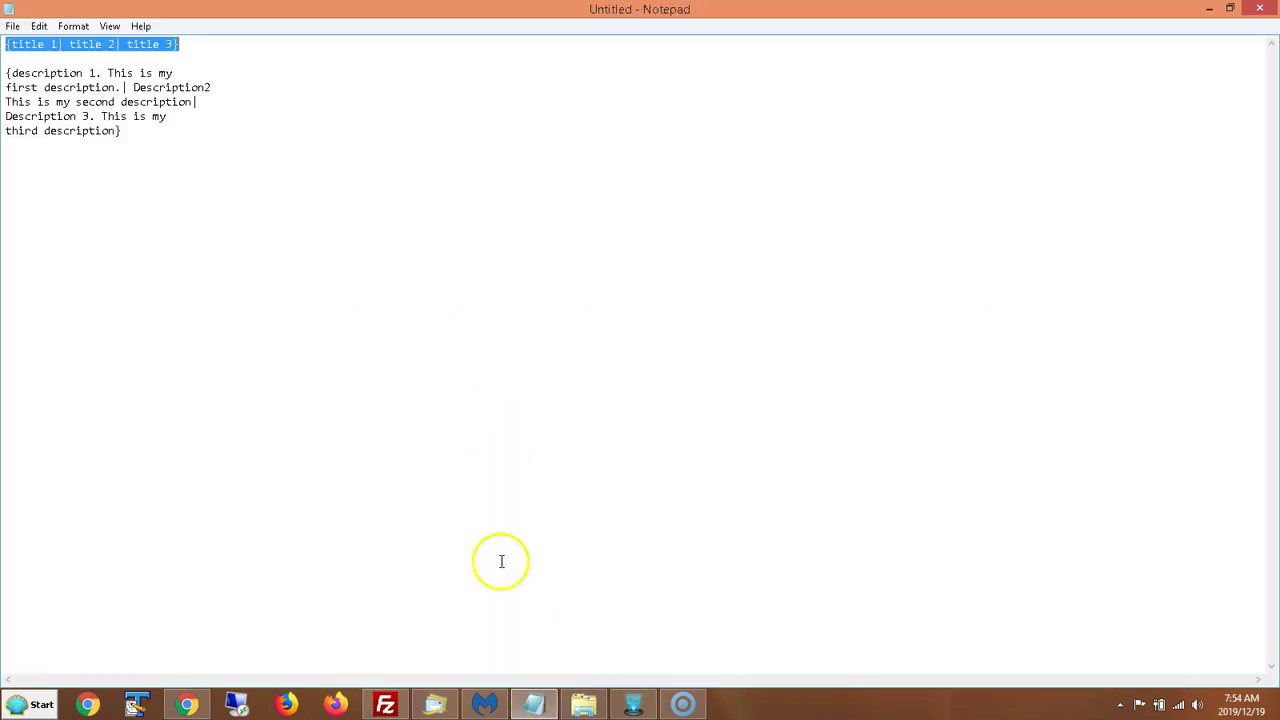
pyautogui.click(45, 46)
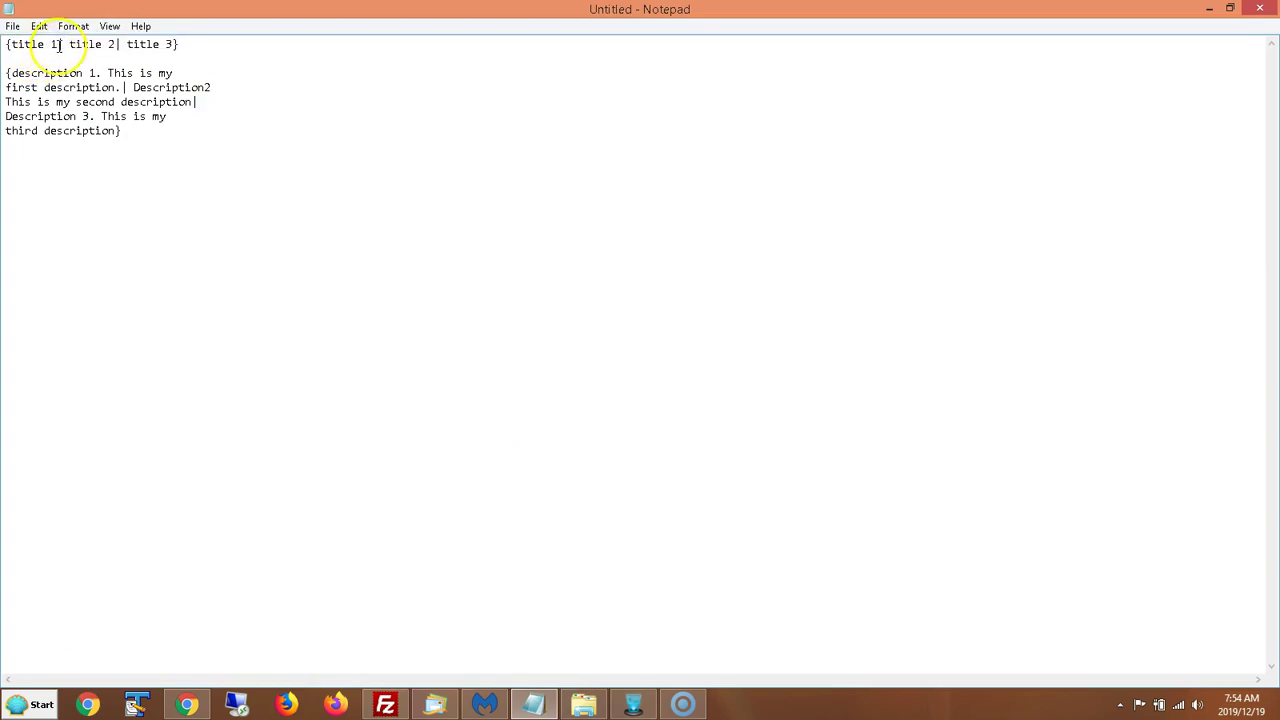
pyautogui.moveTo(58, 46); pyautogui.dragTo(12, 46)
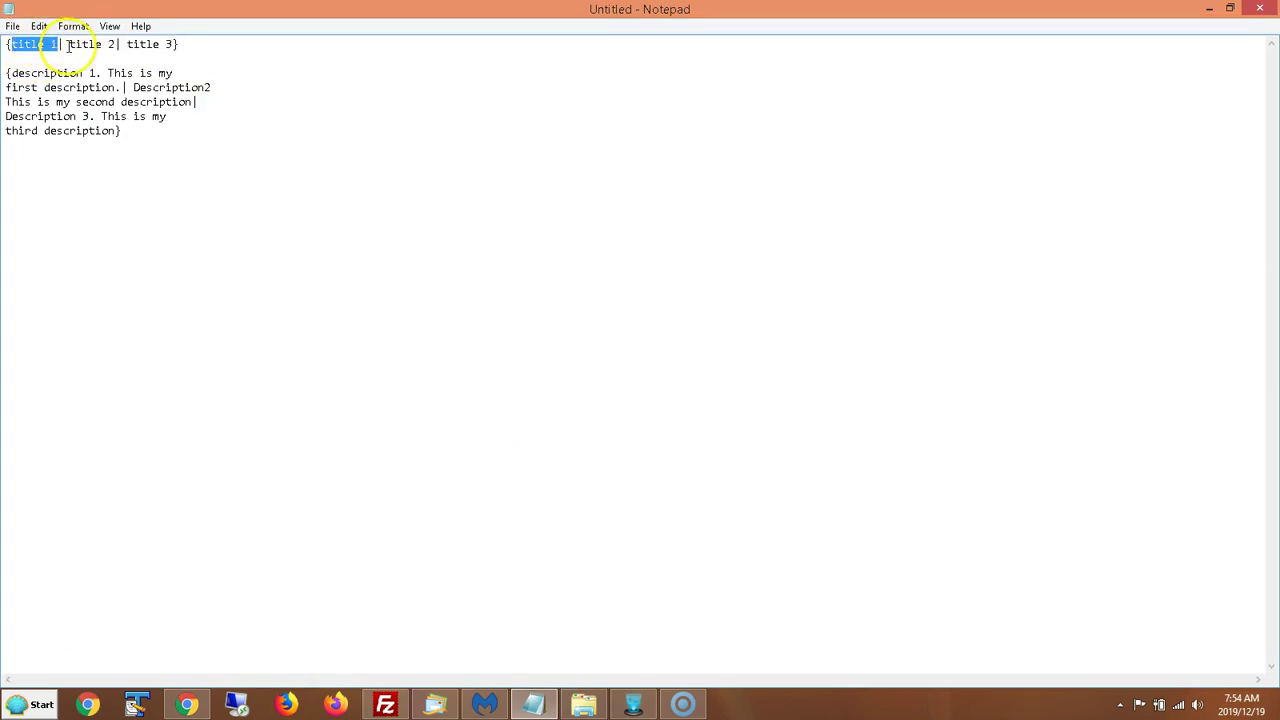
pyautogui.moveTo(180, 46); pyautogui.dragTo(174, 46)
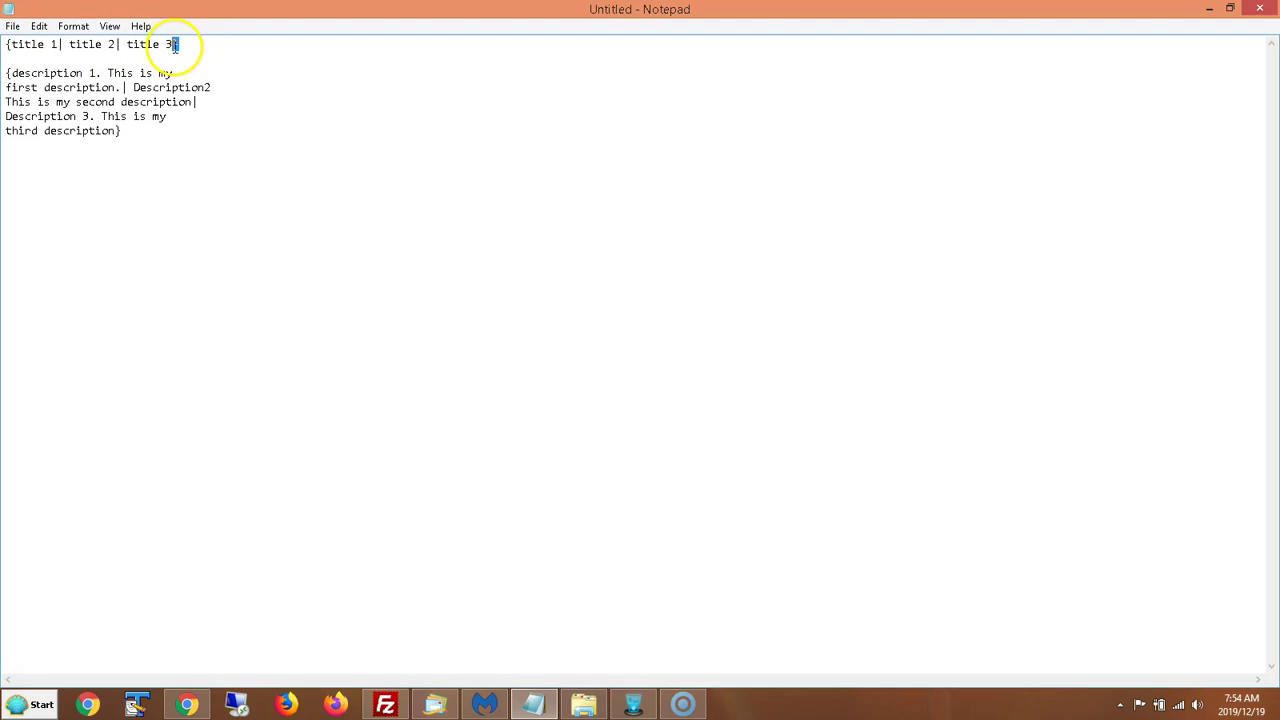
pyautogui.moveTo(14, 46); pyautogui.dragTo(5, 46)
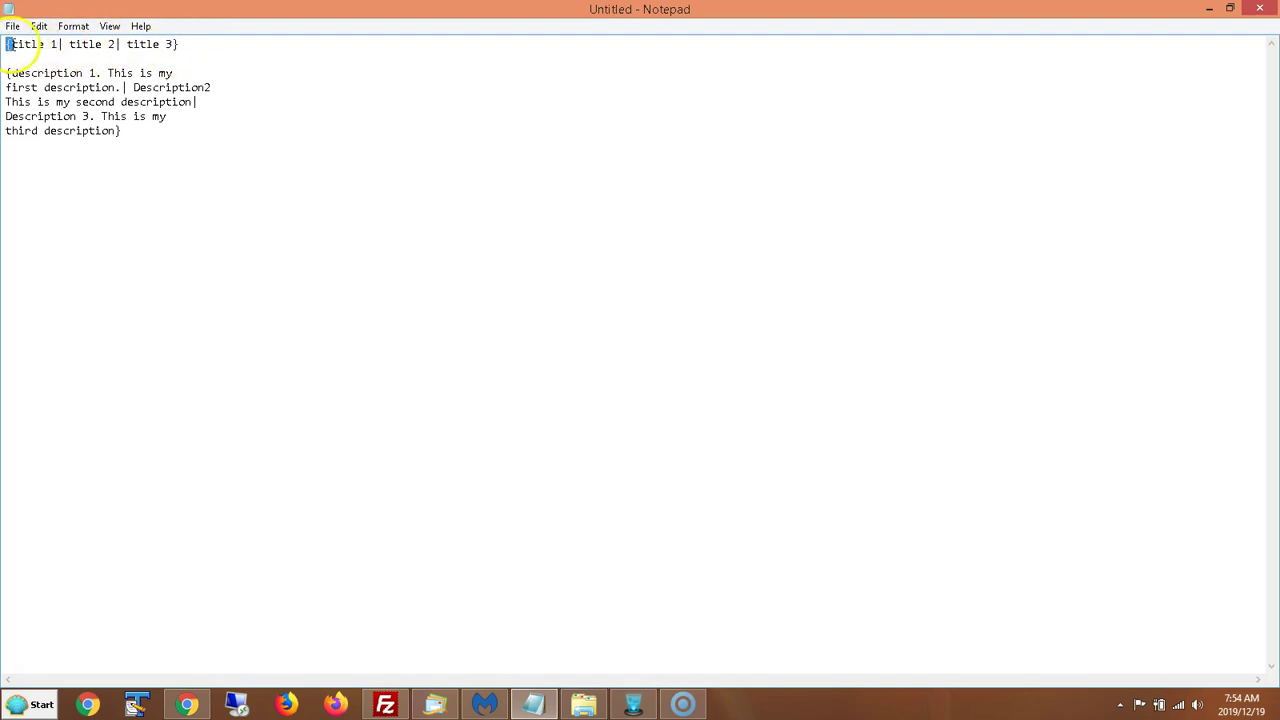
# - Extend the first description with the filler text sdfsdfs, sdfsdfsd and sdfsdfsd on successive lines, ending with a line break before the separator
pyautogui.click(214, 89)
pyautogui.write('sdfsdfs sd')
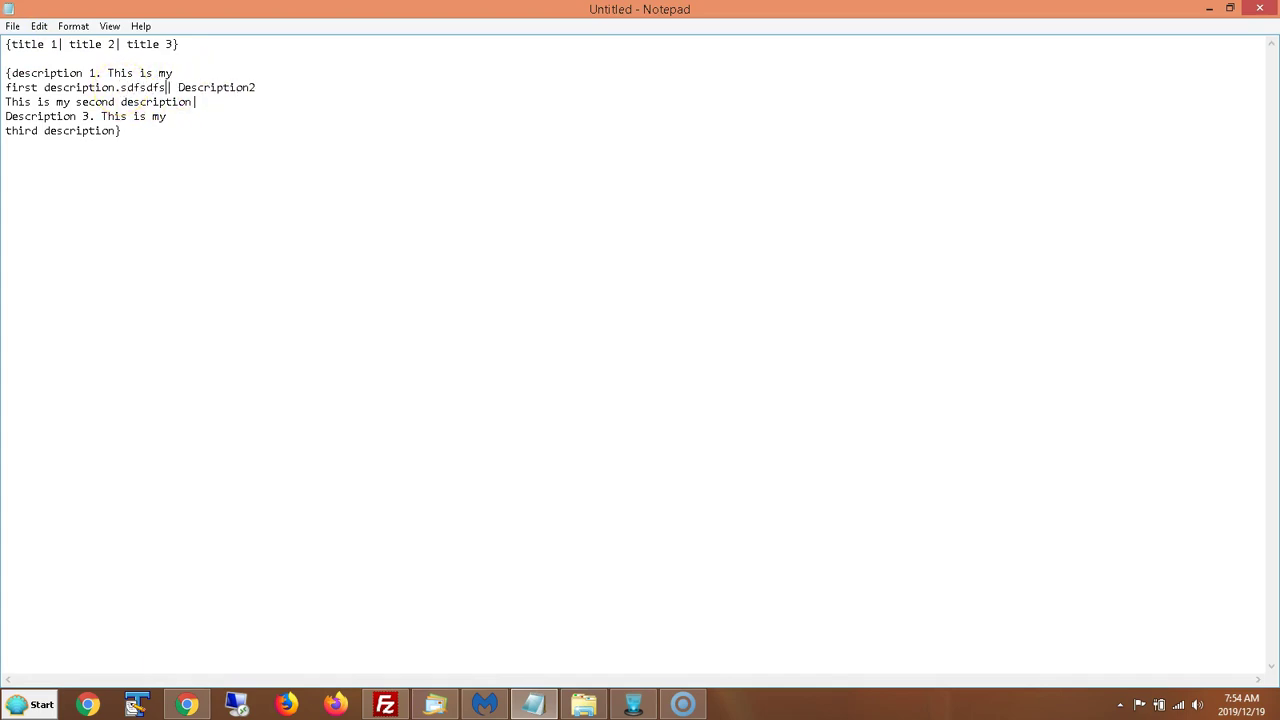
pyautogui.write('fsdfsd')
pyautogui.press('Return')
pyautogui.write('sdfsdfsd')
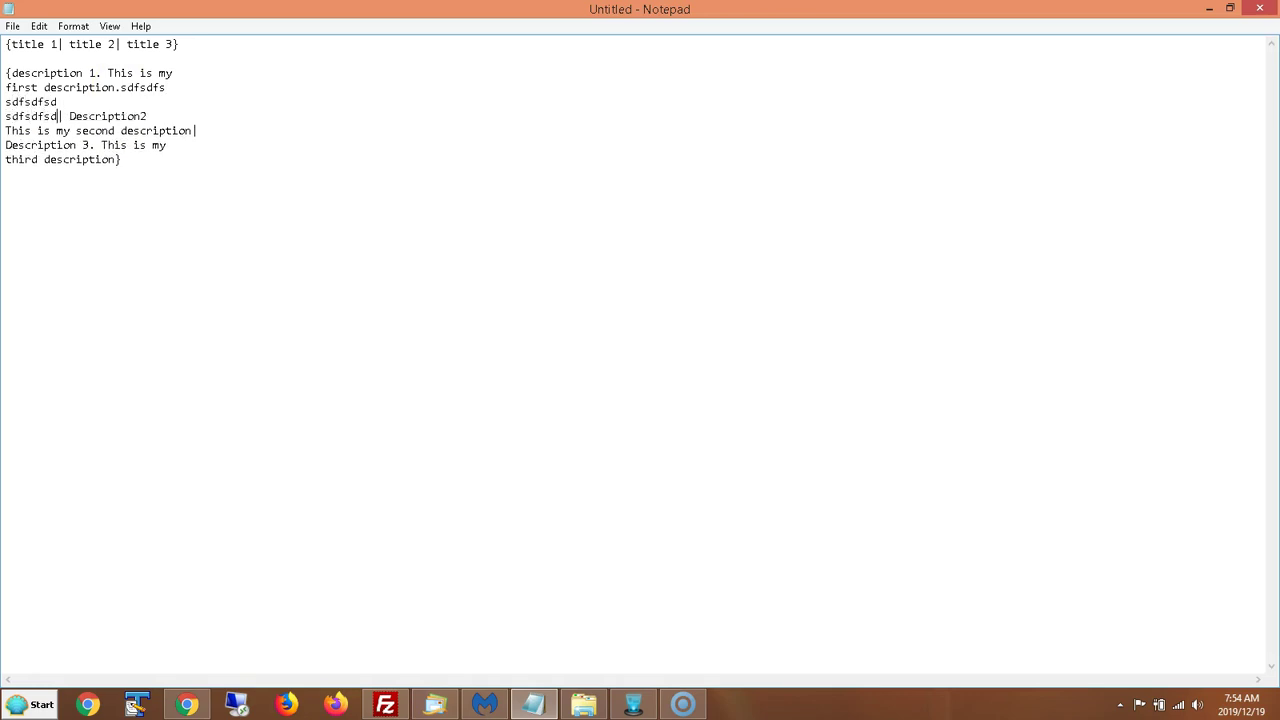
pyautogui.press('Return')
# - Examine the vertical-bar separators before Description2 and after the second description
pyautogui.click(128, 130)
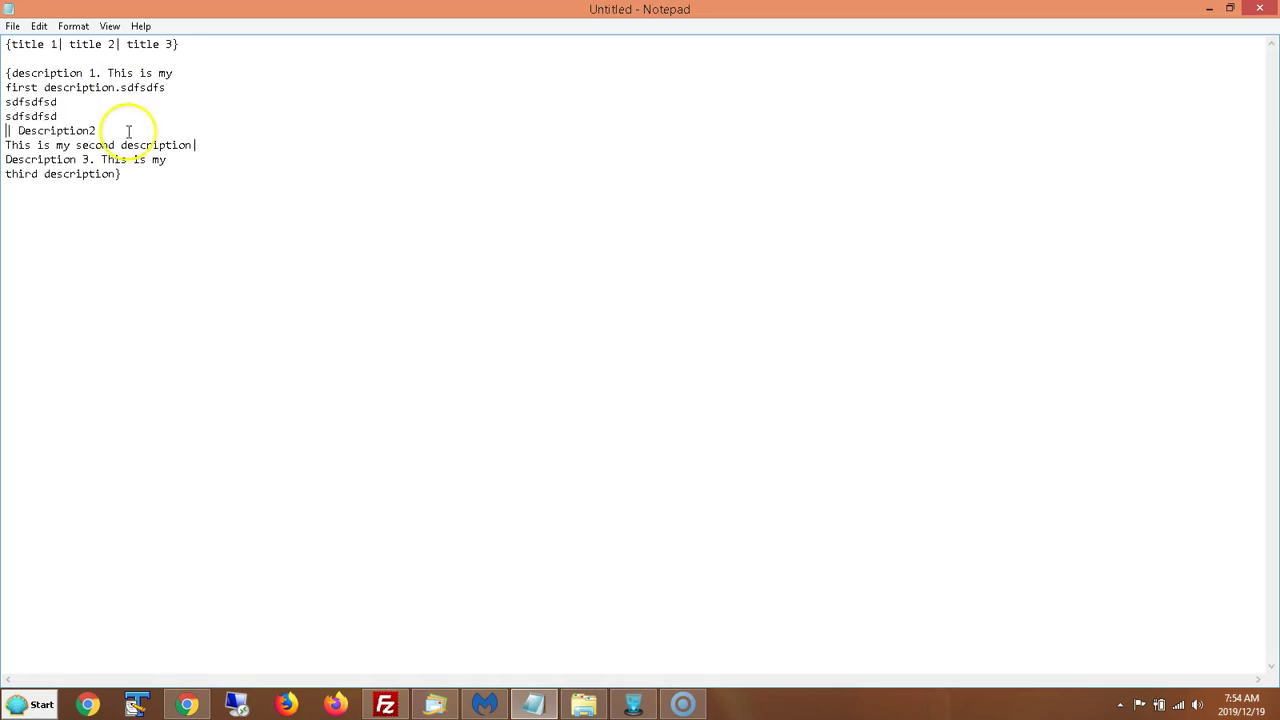
pyautogui.click(22, 130)
pyautogui.moveTo(13, 130); pyautogui.dragTo(5, 130)
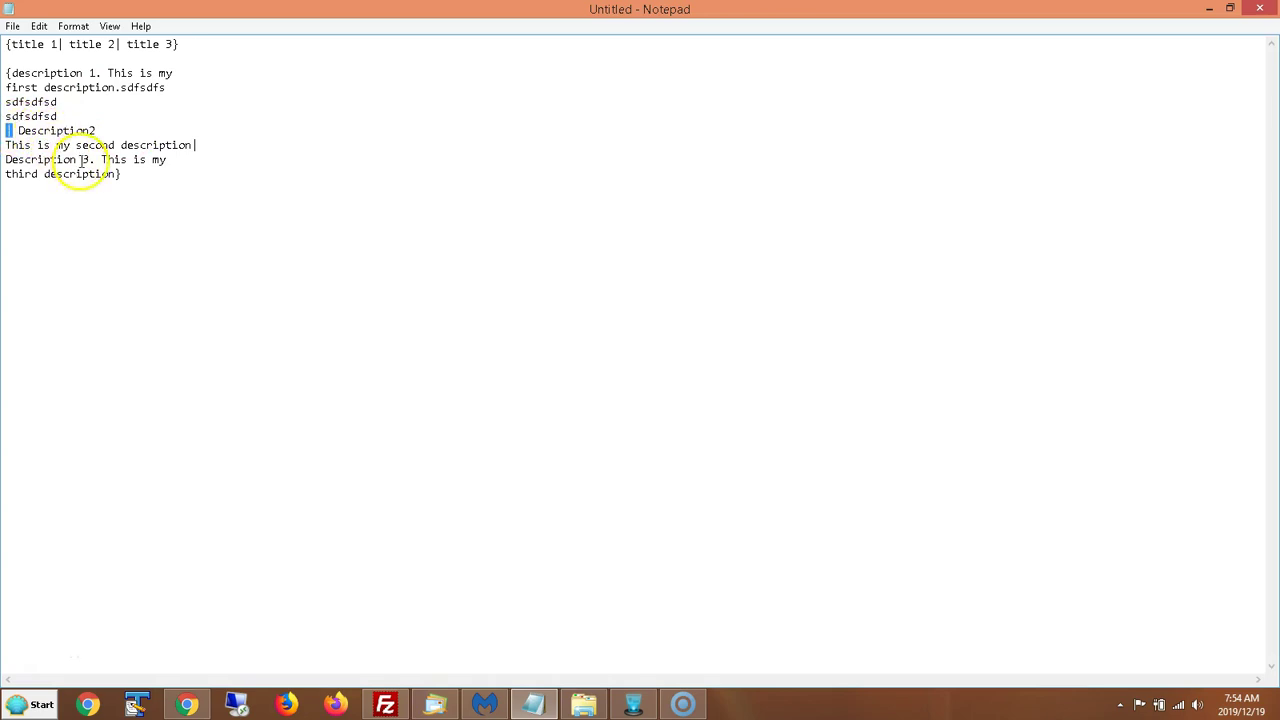
pyautogui.moveTo(190, 145); pyautogui.dragTo(198, 145)
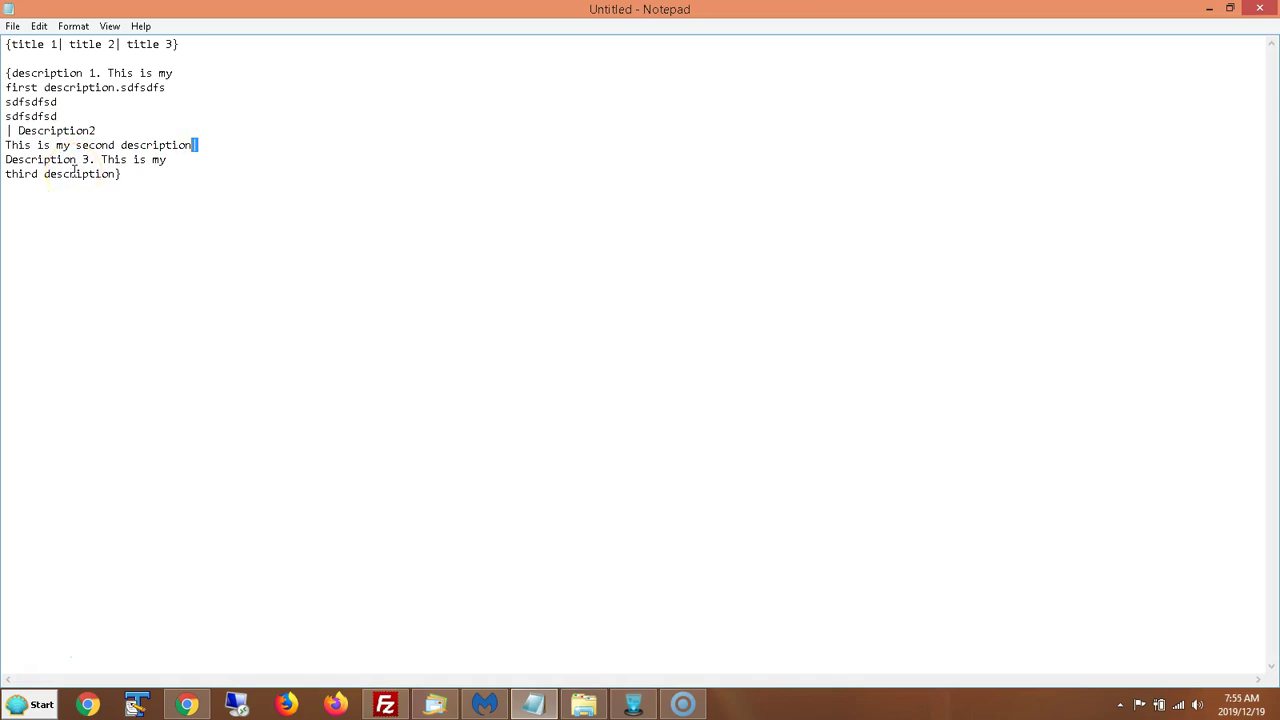
# - Copy the whole braced description block from Notepad and paste it into the submitter's Description(s) field
pyautogui.moveTo(160, 197); pyautogui.dragTo(8, 73)
pyautogui.rightClick(38, 83)
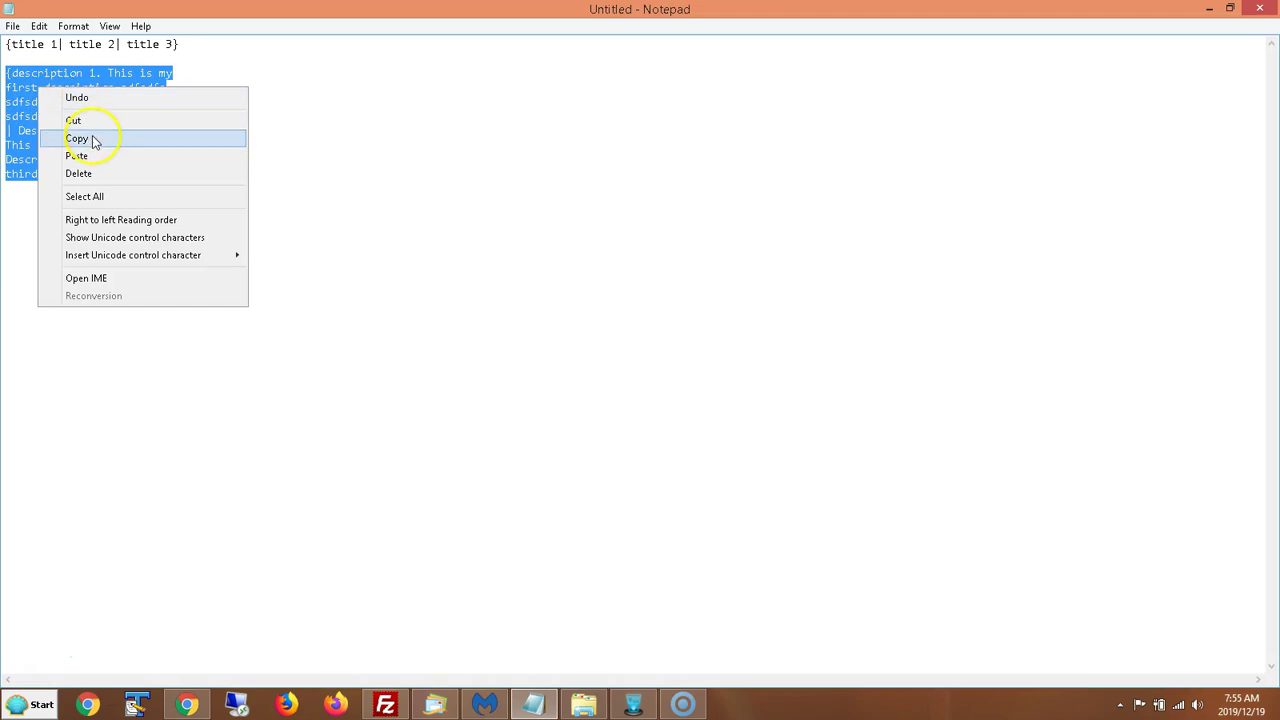
pyautogui.click(91, 137)
pyautogui.click(635, 700)
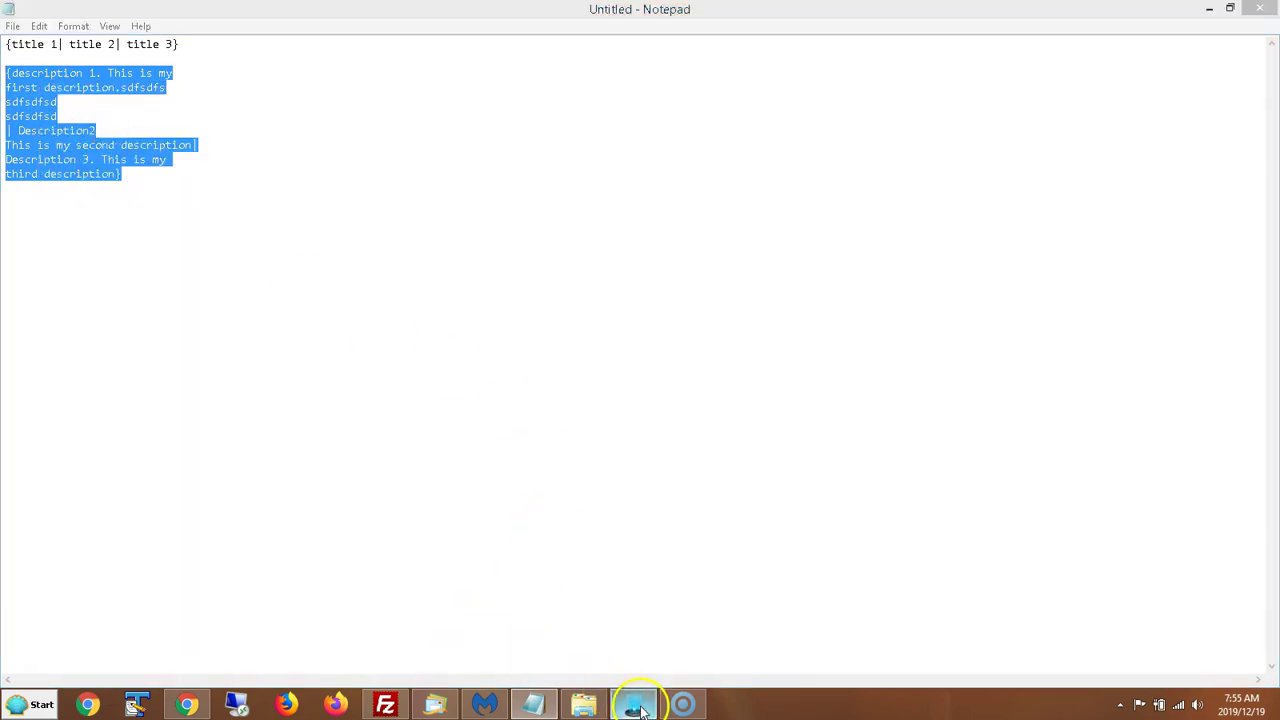
pyautogui.click(536, 146)
pyautogui.rightClick(540, 148)
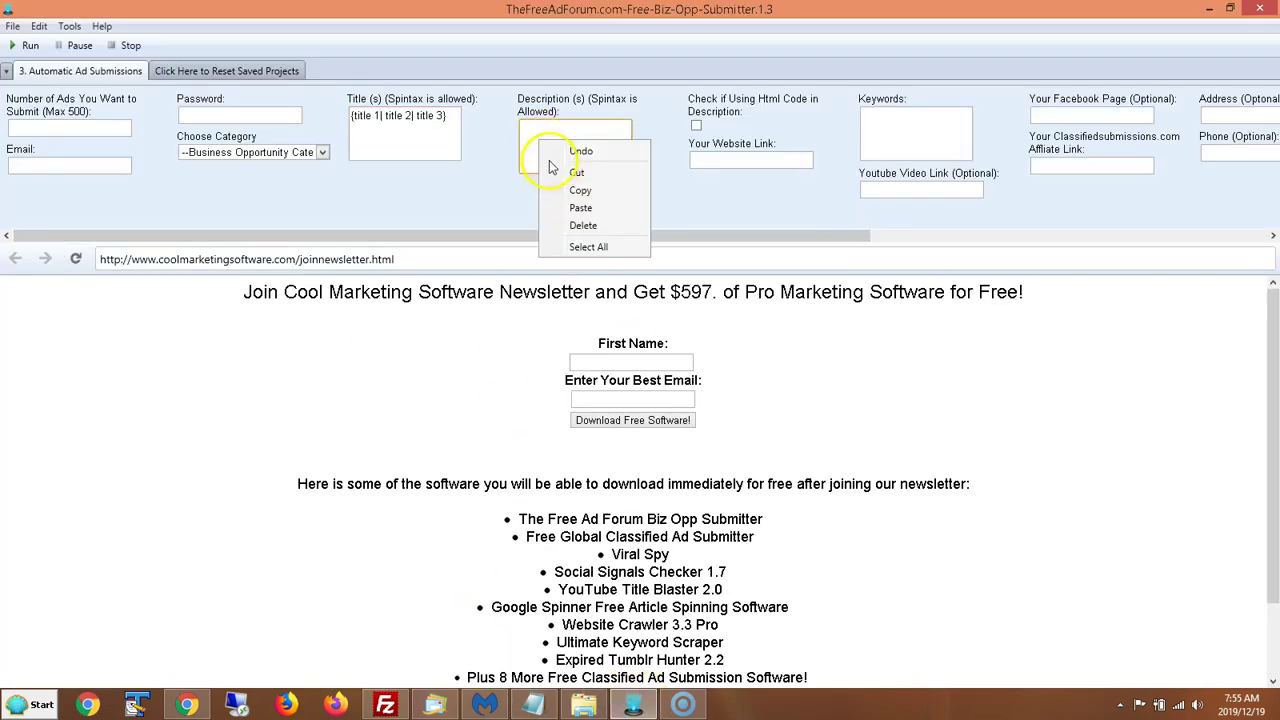
pyautogui.click(572, 207)
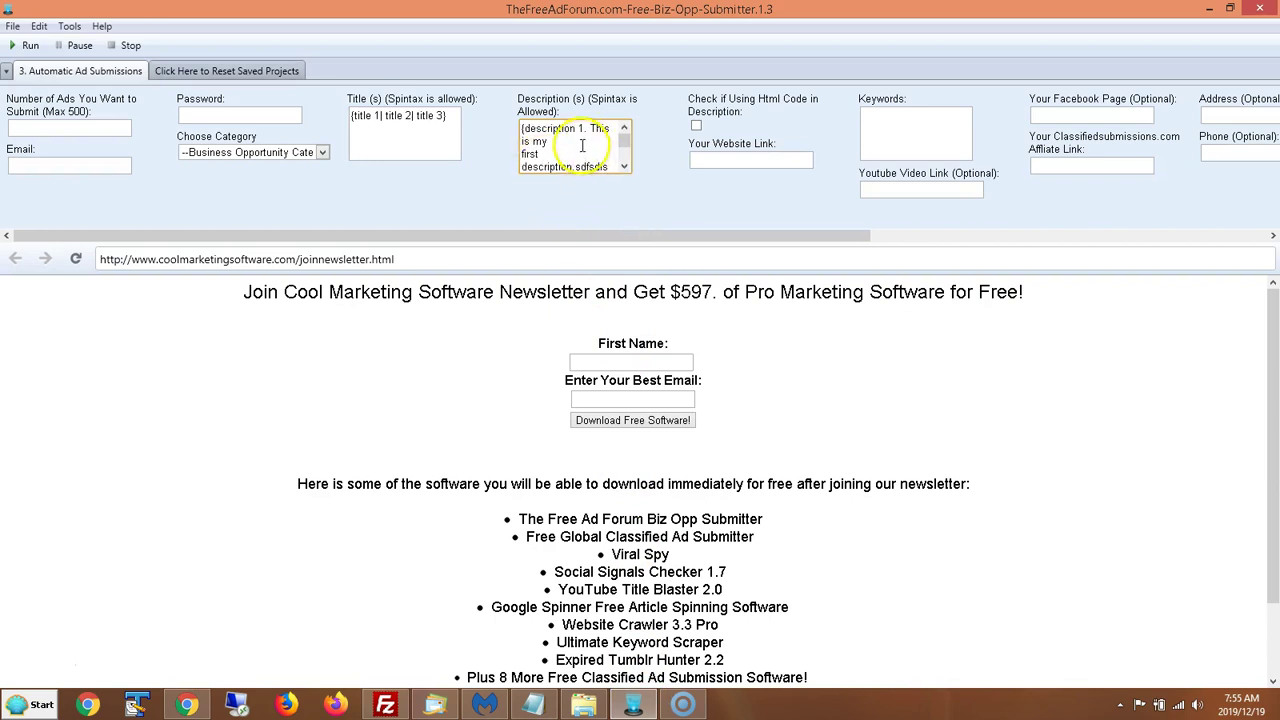
pyautogui.moveTo(623, 143); pyautogui.dragTo(621, 156)
pyautogui.hotkey('ctrl', 'a')
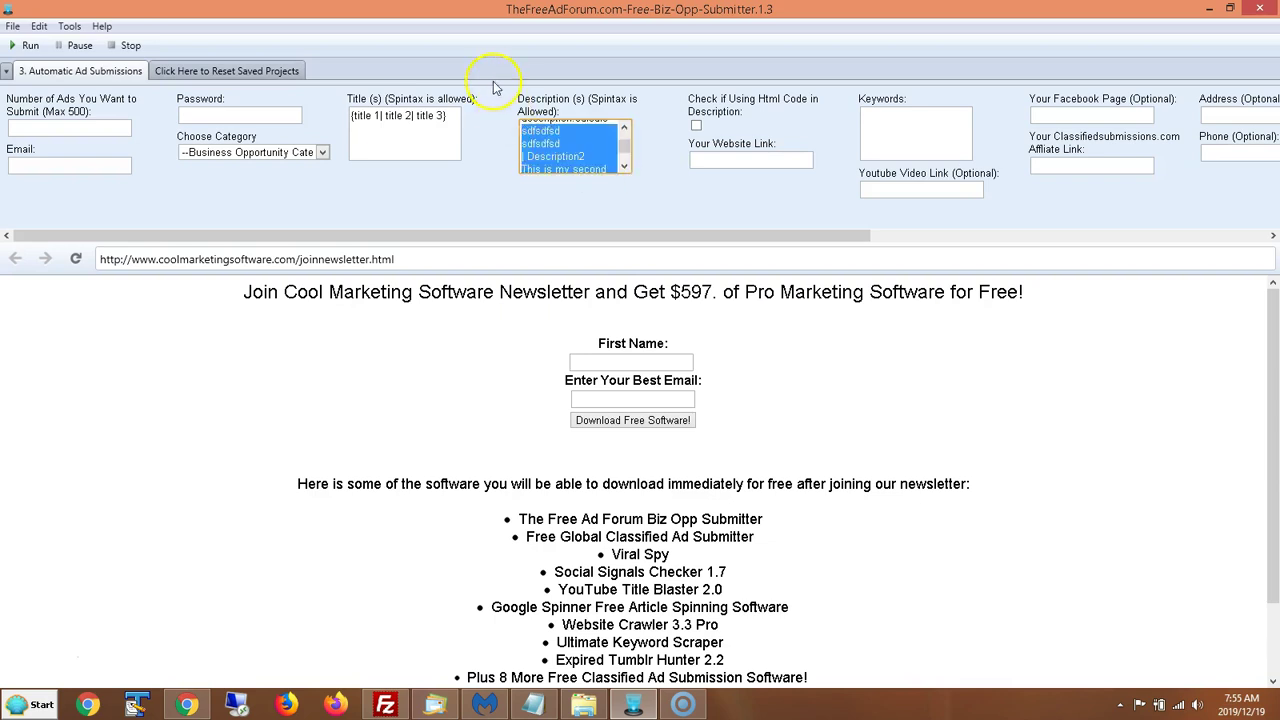
pyautogui.click(583, 149)
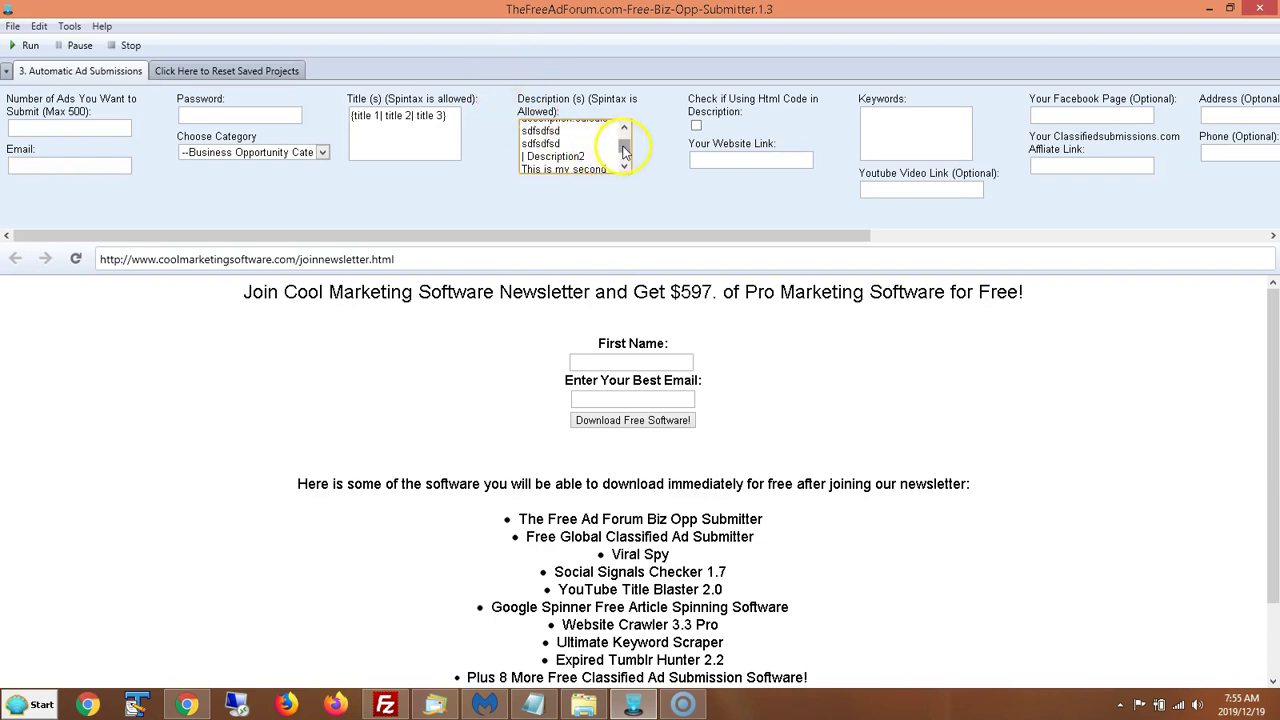
pyautogui.scroll(3, 622, 138)
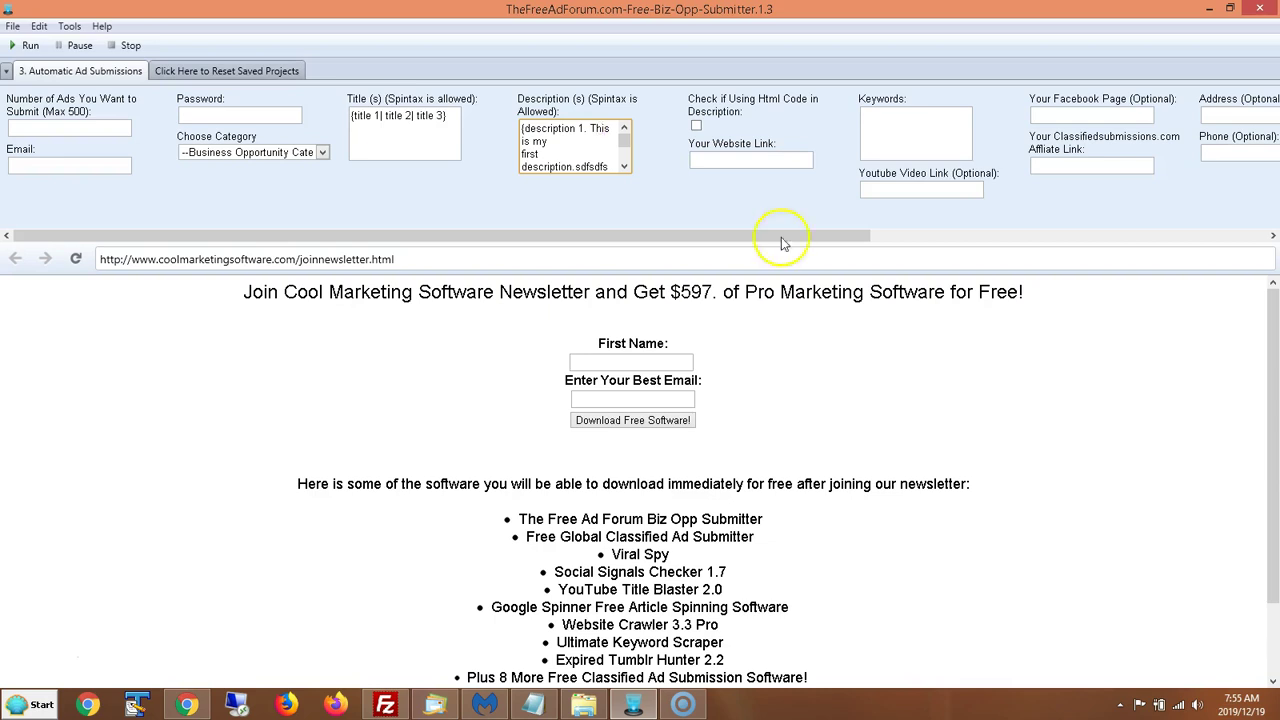
# - Return to Notepad and review the title variations alongside the matching description variations
pyautogui.click(535, 705)
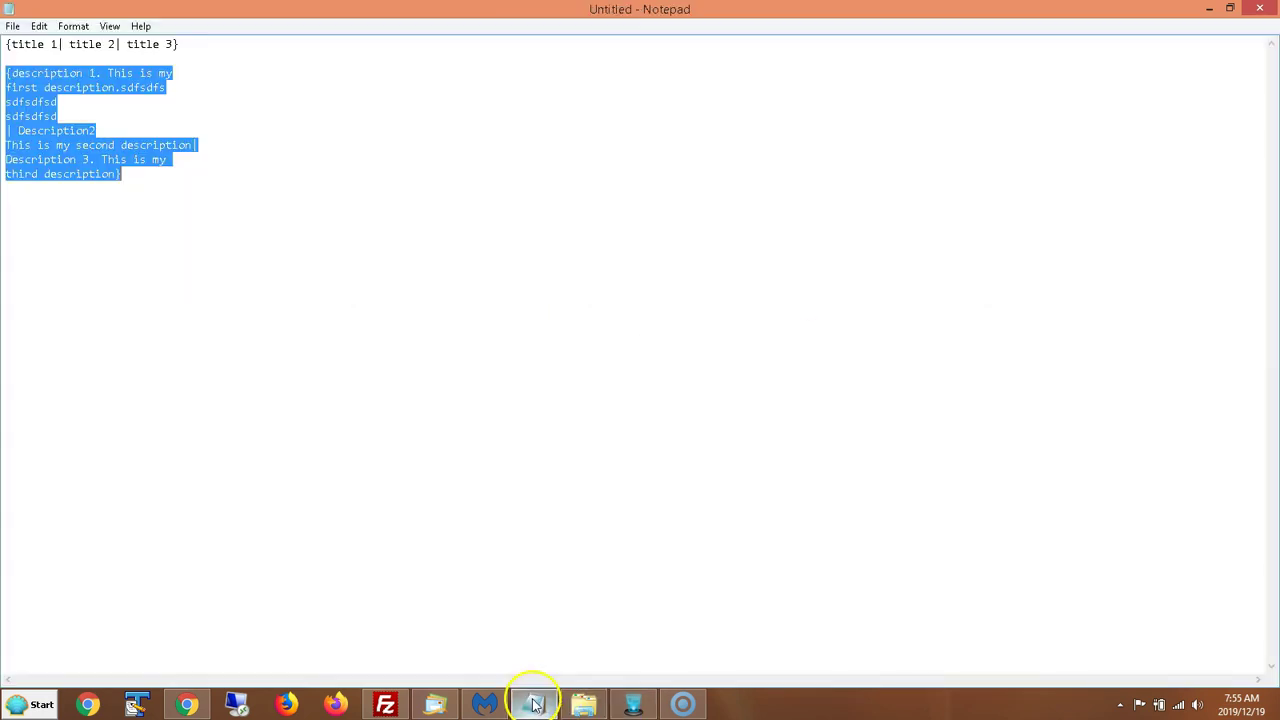
pyautogui.click(137, 205)
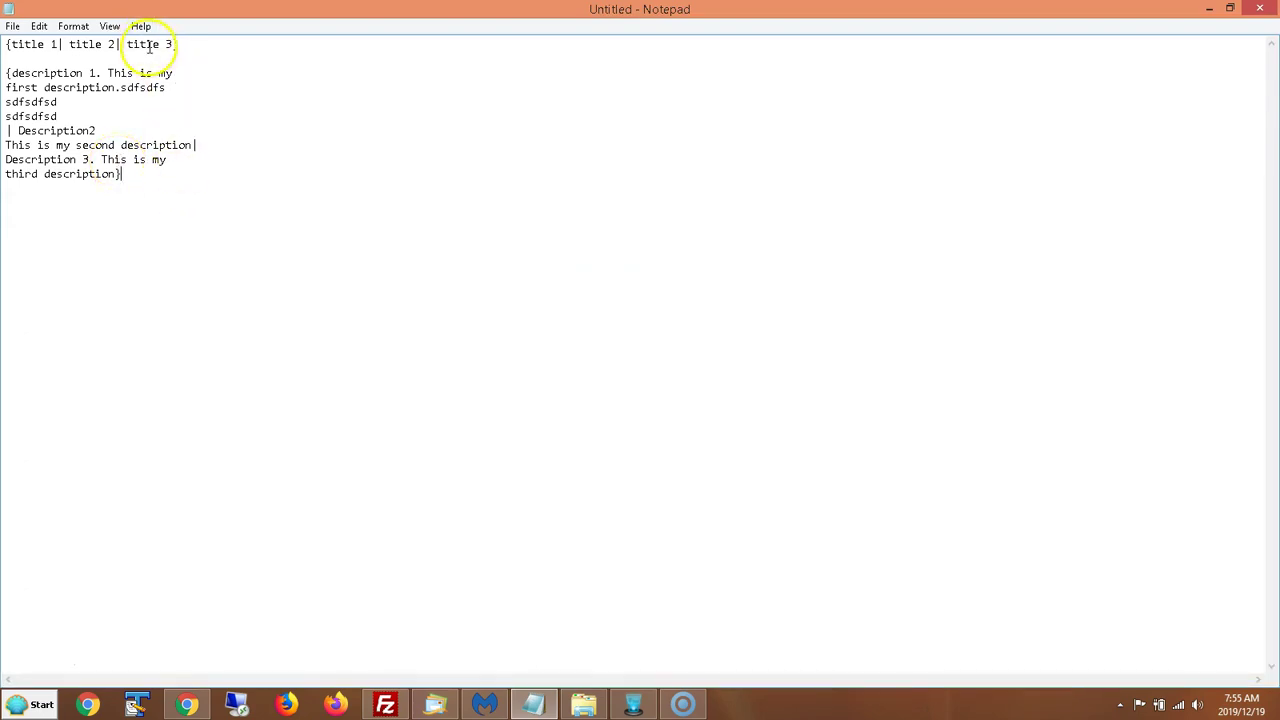
pyautogui.click(95, 172)
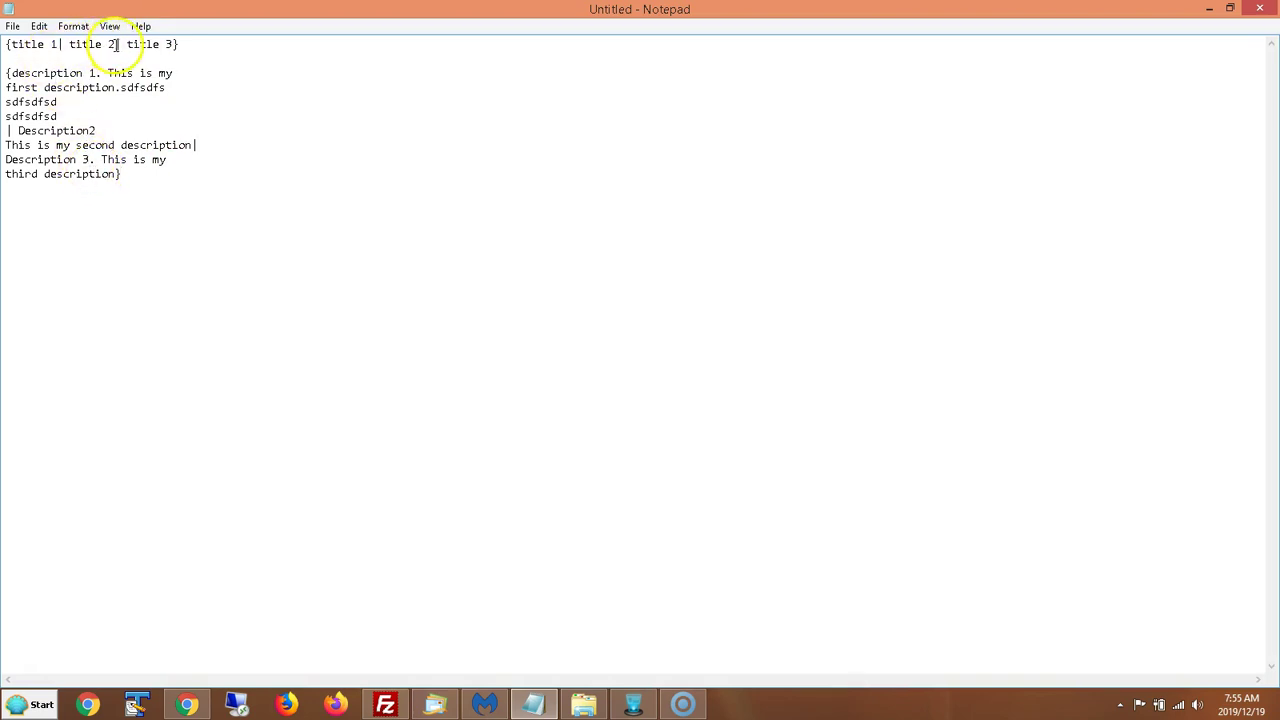
pyautogui.moveTo(116, 44); pyautogui.dragTo(69, 45)
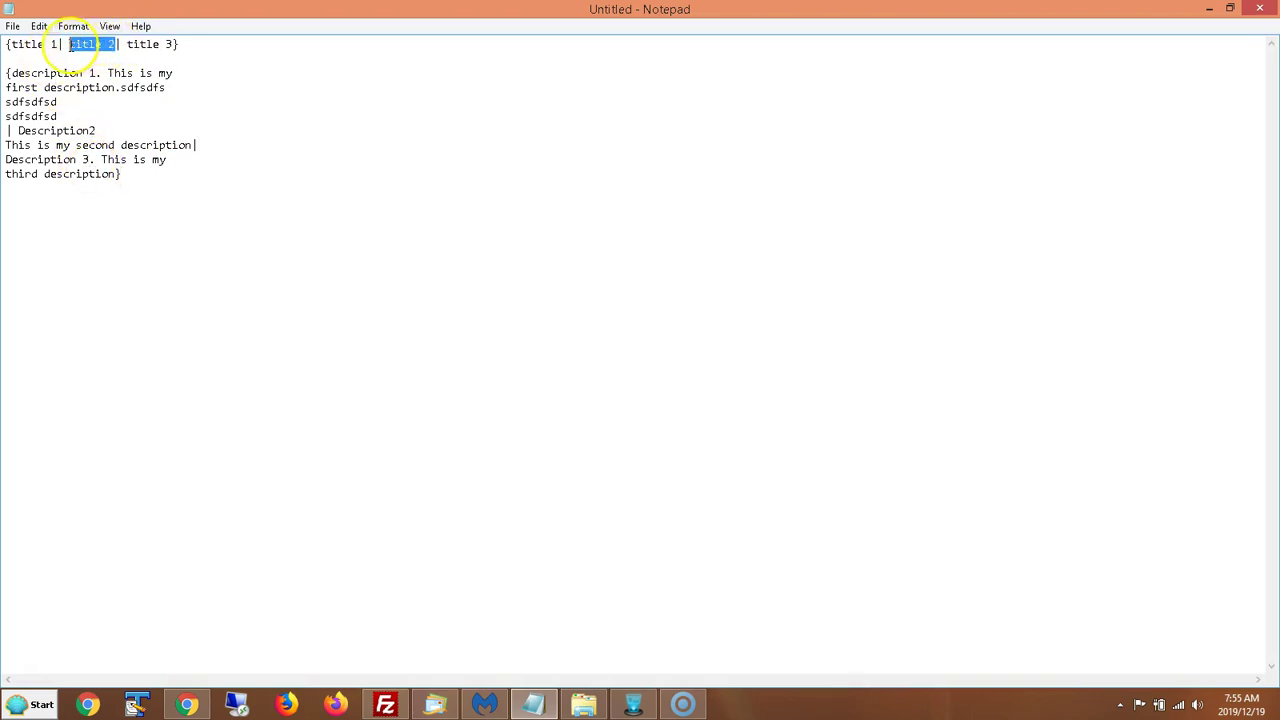
pyautogui.click(123, 181)
pyautogui.moveTo(174, 44); pyautogui.dragTo(127, 44)
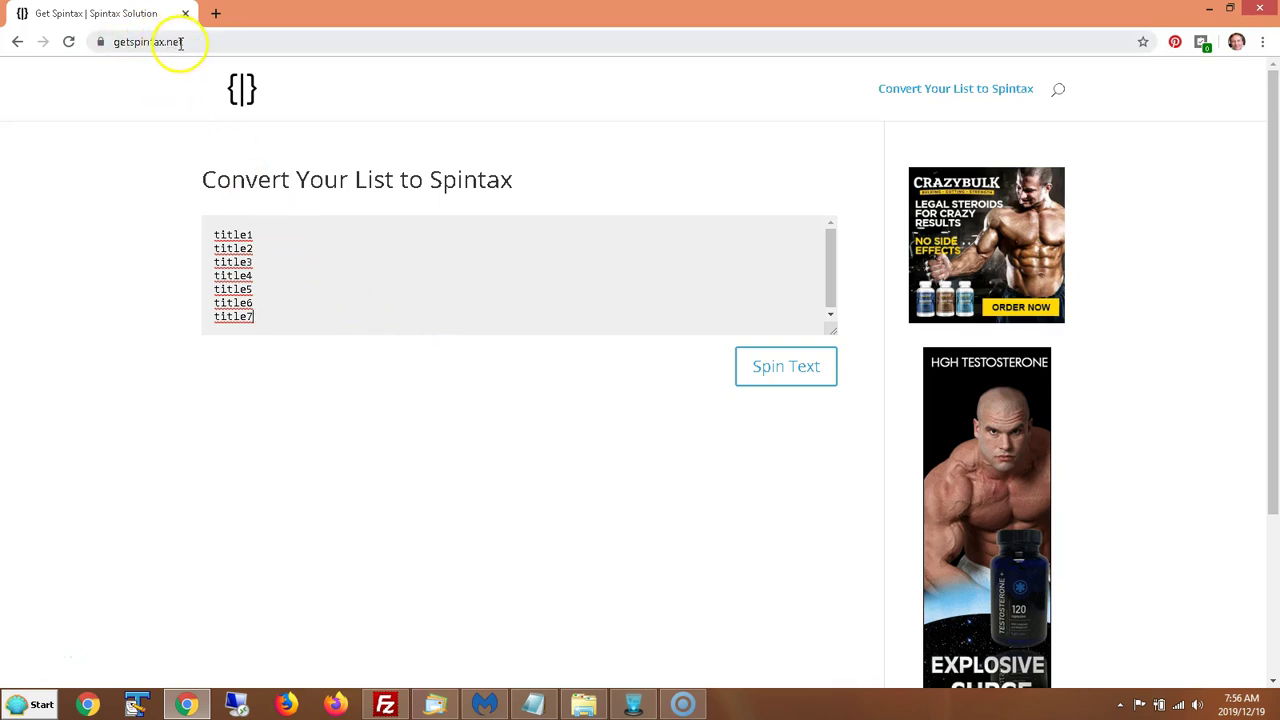
# - Convert the list title1 through title7, one title per line, to spintax on getspintax.net
pyautogui.click(270, 321)
pyautogui.moveTo(270, 321); pyautogui.dragTo(218, 236)
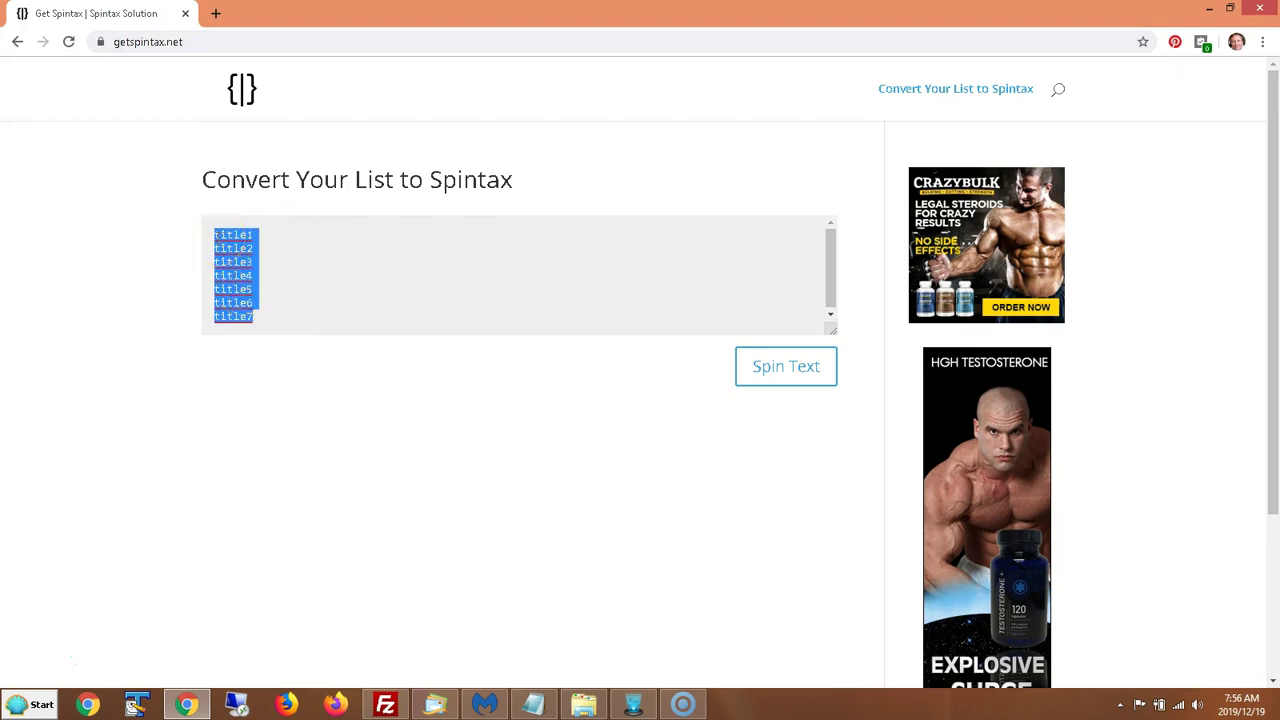
pyautogui.click(256, 238)
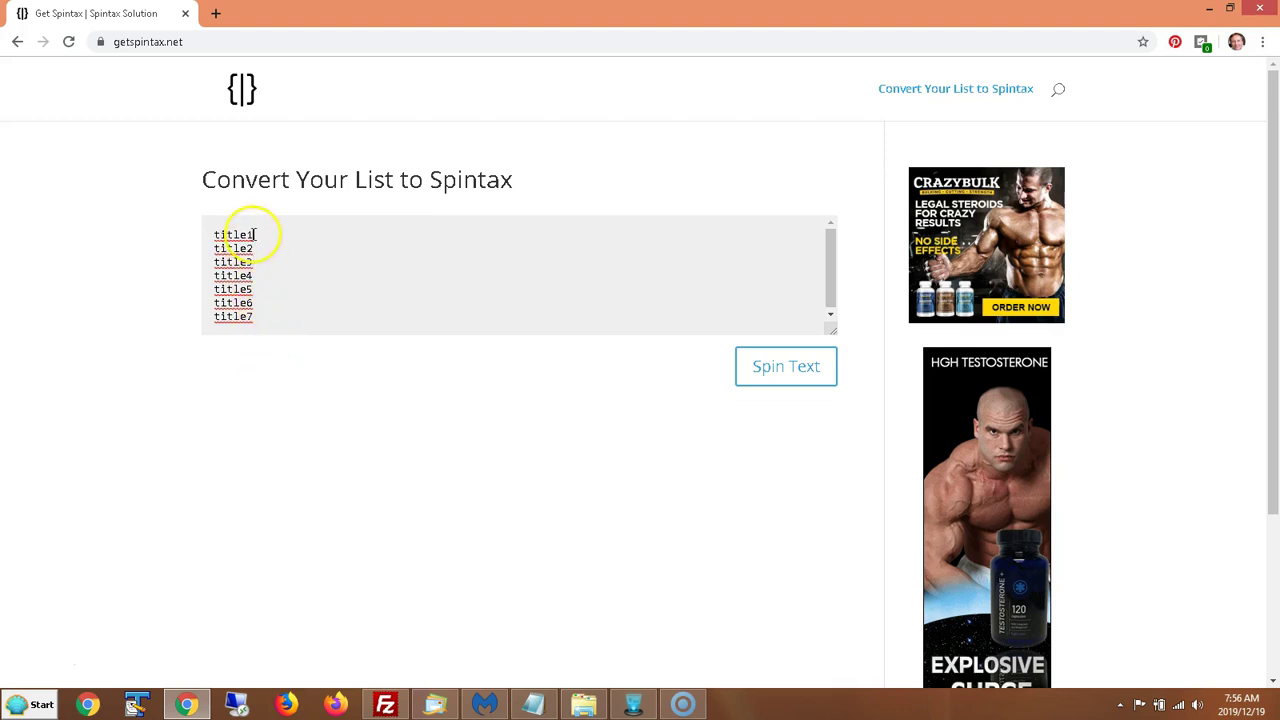
pyautogui.click(254, 234)
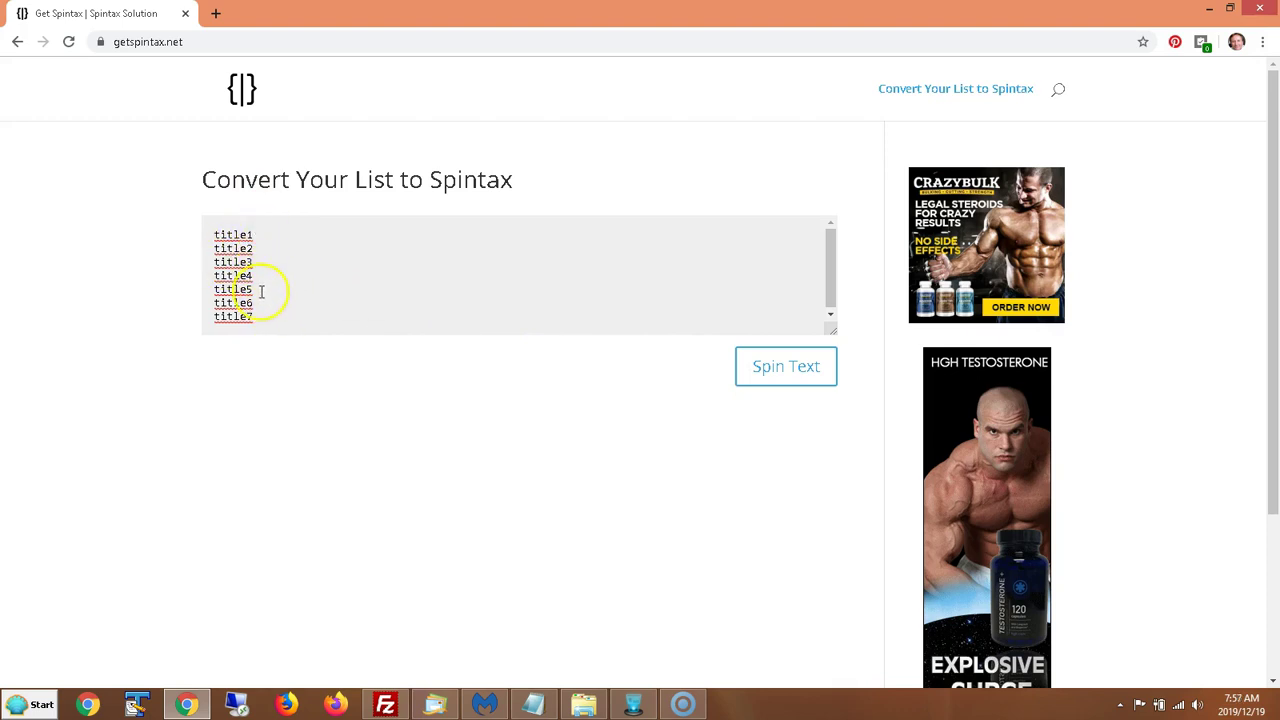
pyautogui.click(780, 370)
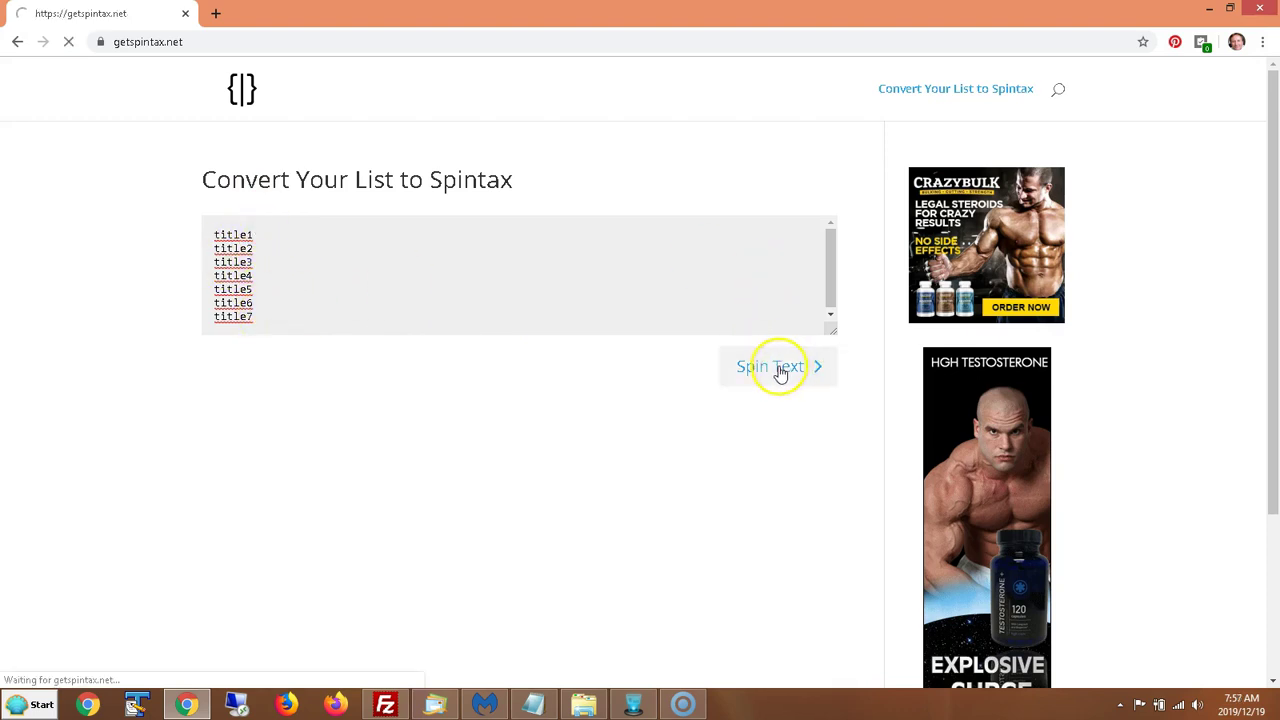
# - Copy the whole generated spintax {title1|title2|title3|title4|title5|title6|title7} from the Spin Text Result
pyautogui.click(549, 441)
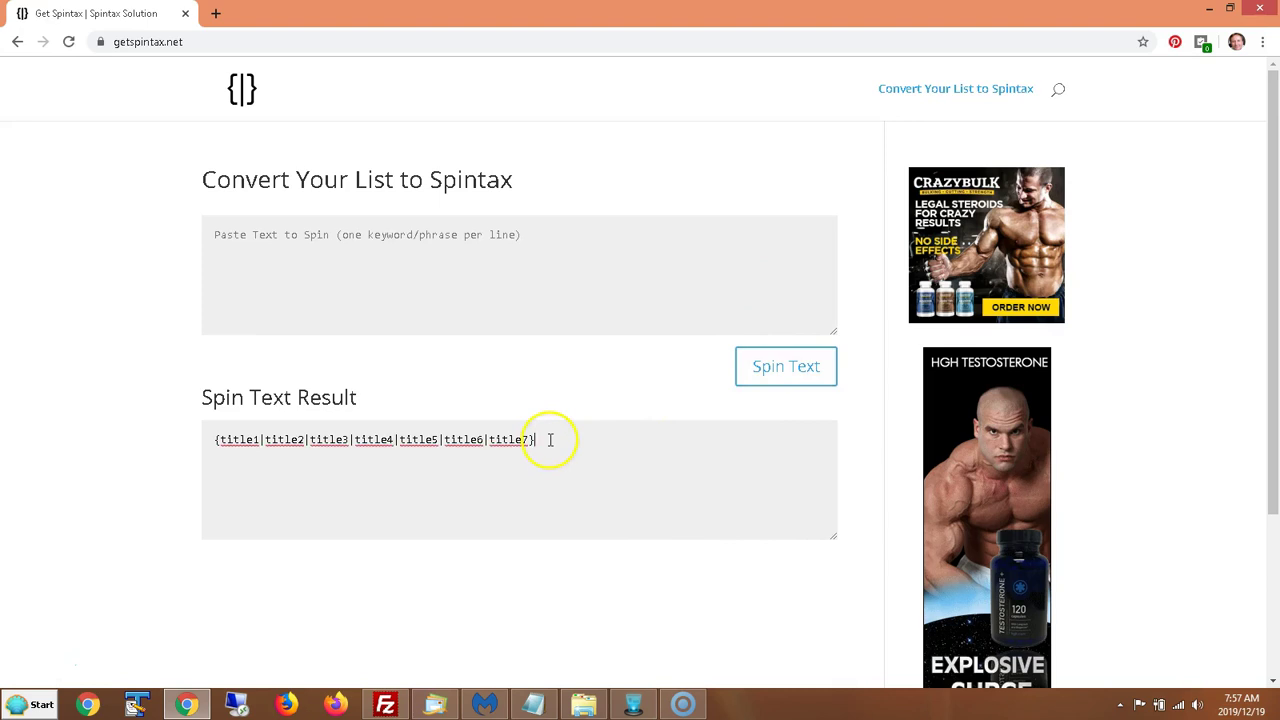
pyautogui.moveTo(549, 441); pyautogui.dragTo(211, 443)
pyautogui.hotkey('ctrl', 'c')
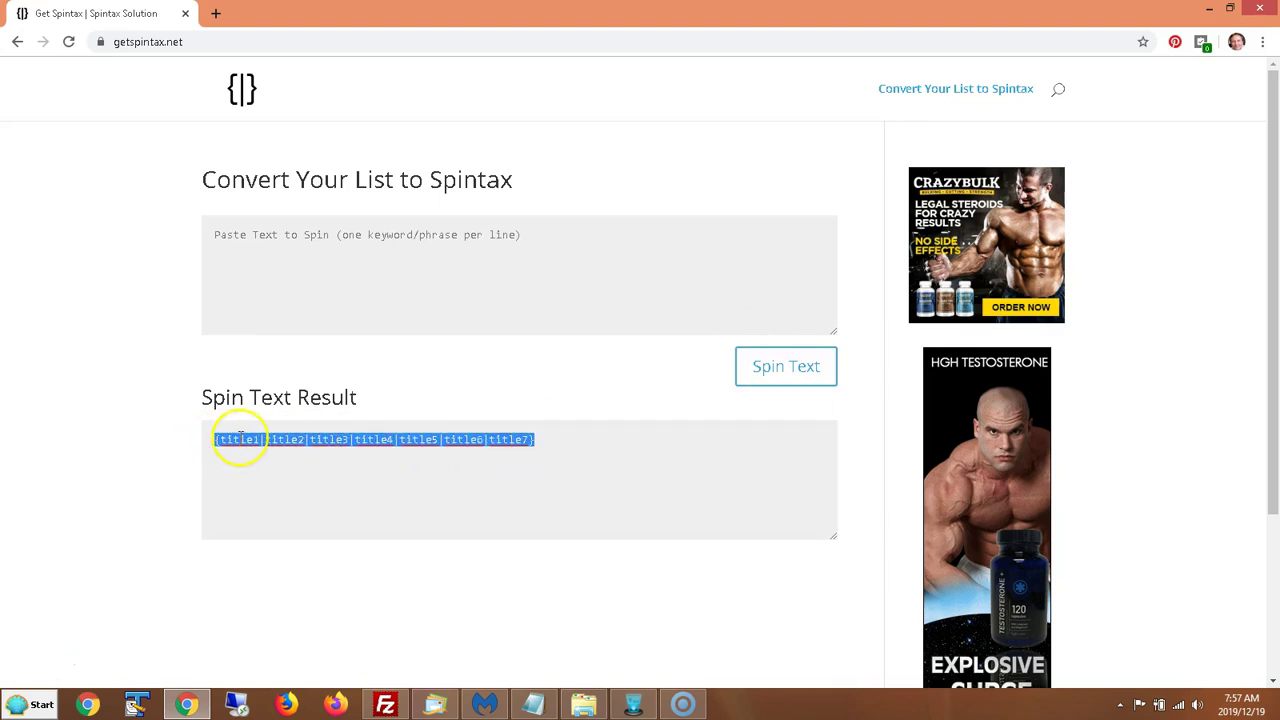
pyautogui.rightClick(264, 441)
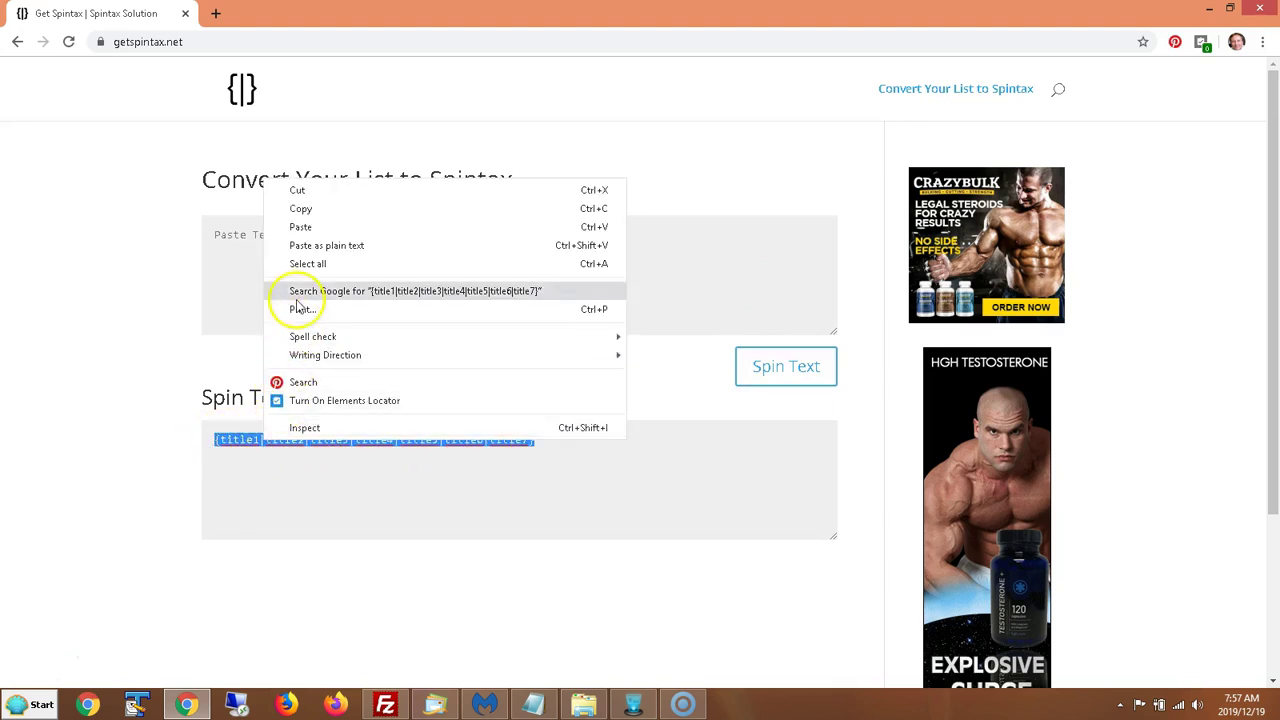
pyautogui.click(302, 208)
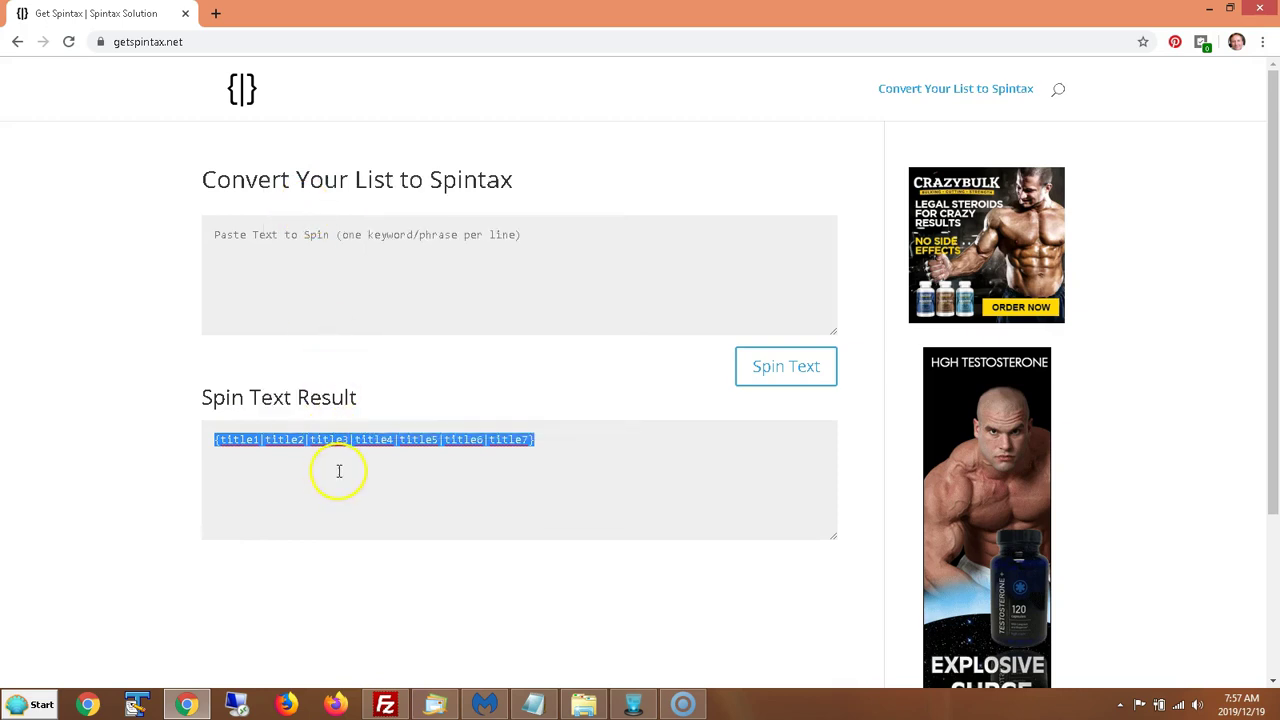
# - Switch to the Free Biz Opp Submitter, replace the old titles in the Title(s) field with the copied title1 to title7 spintax, and check it
pyautogui.click(633, 705)
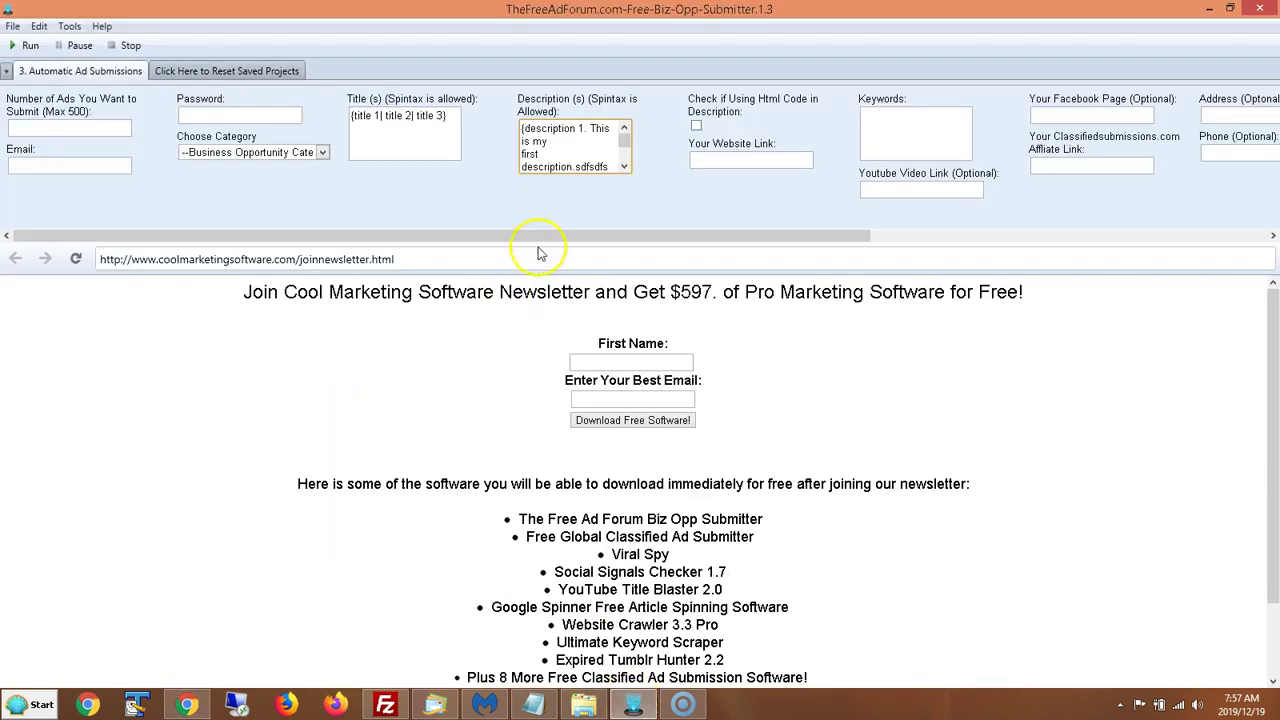
pyautogui.moveTo(423, 114); pyautogui.dragTo(287, 108)
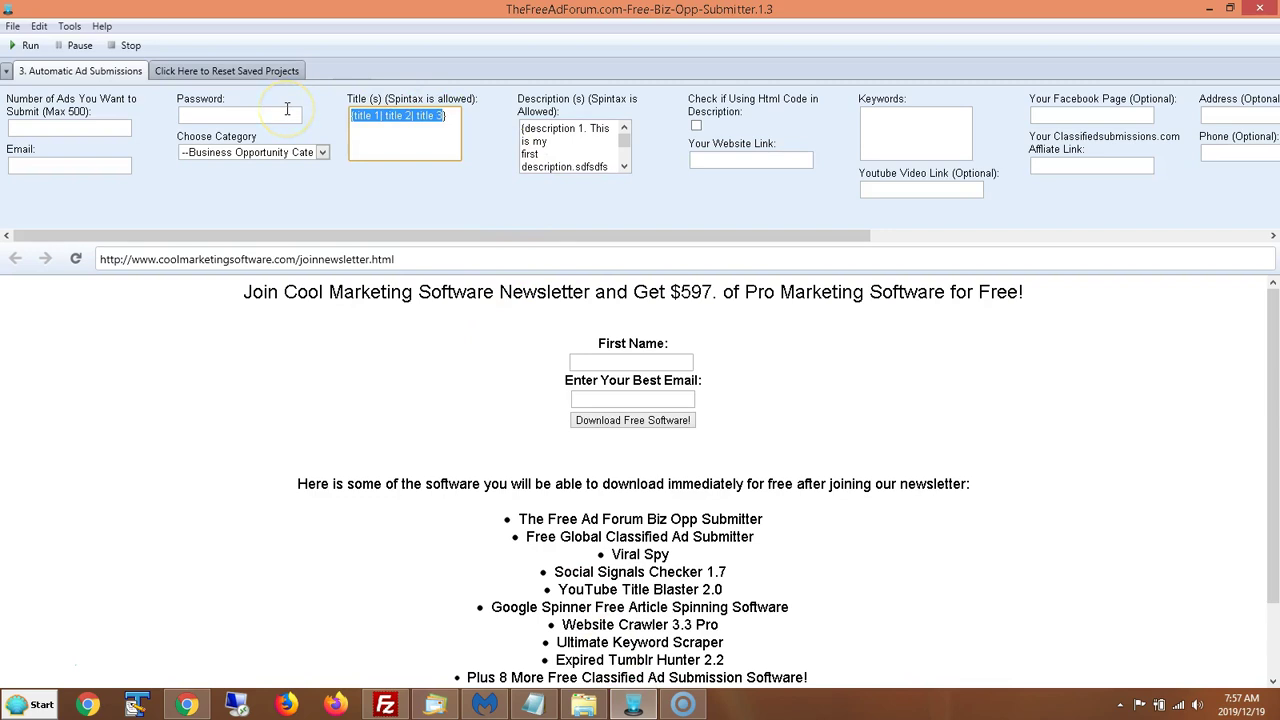
pyautogui.press('BackSpace')
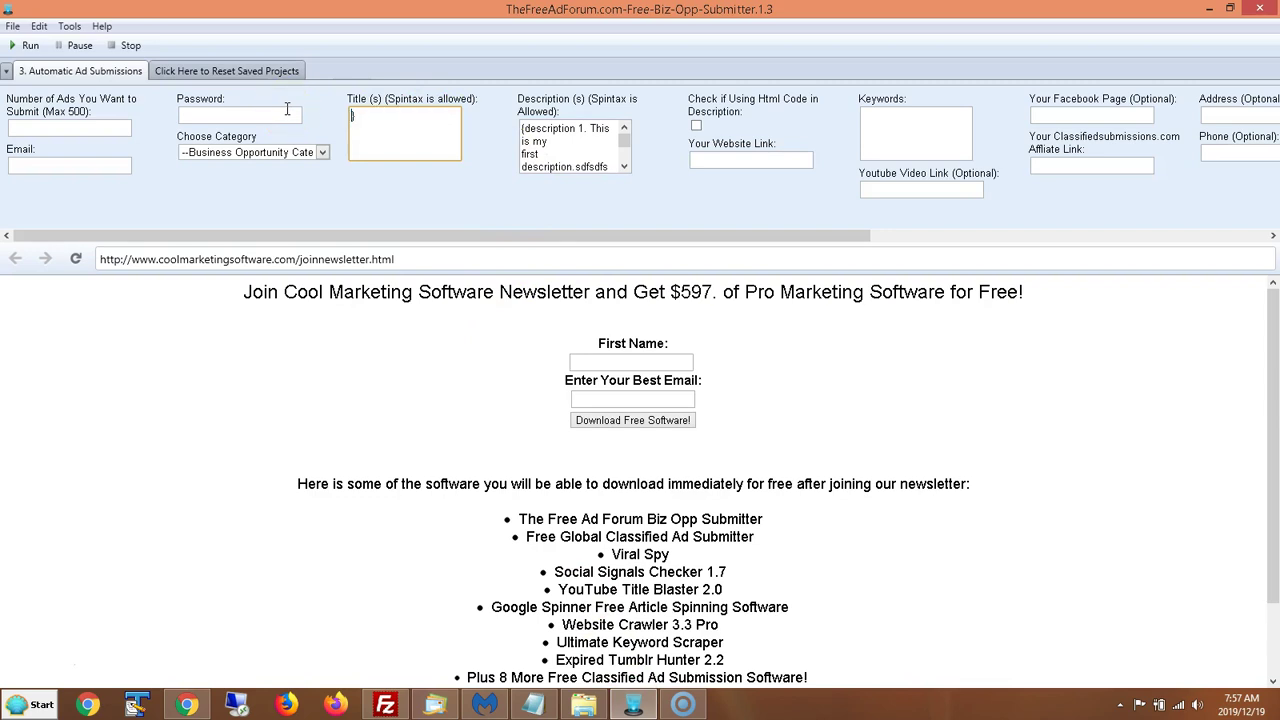
pyautogui.hotkey('ctrl', 'v')
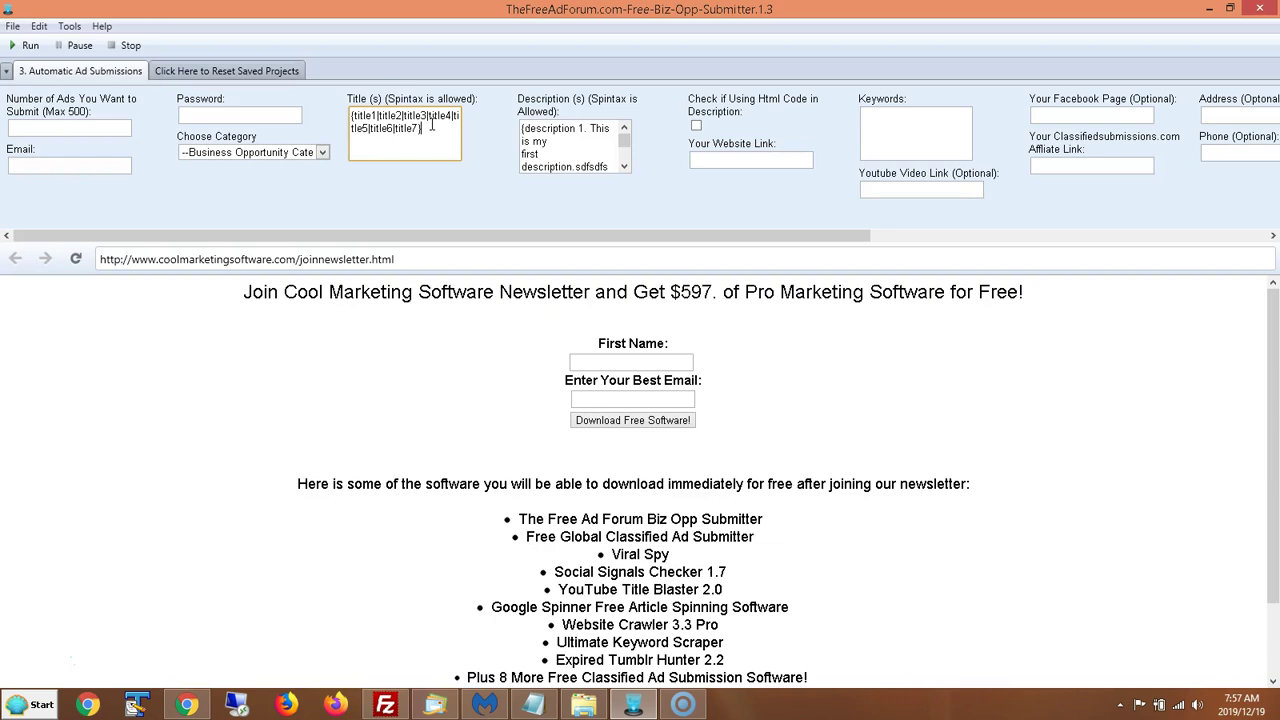
pyautogui.click(365, 115)
pyautogui.click(379, 116)
pyautogui.moveTo(408, 133); pyautogui.dragTo(352, 110)
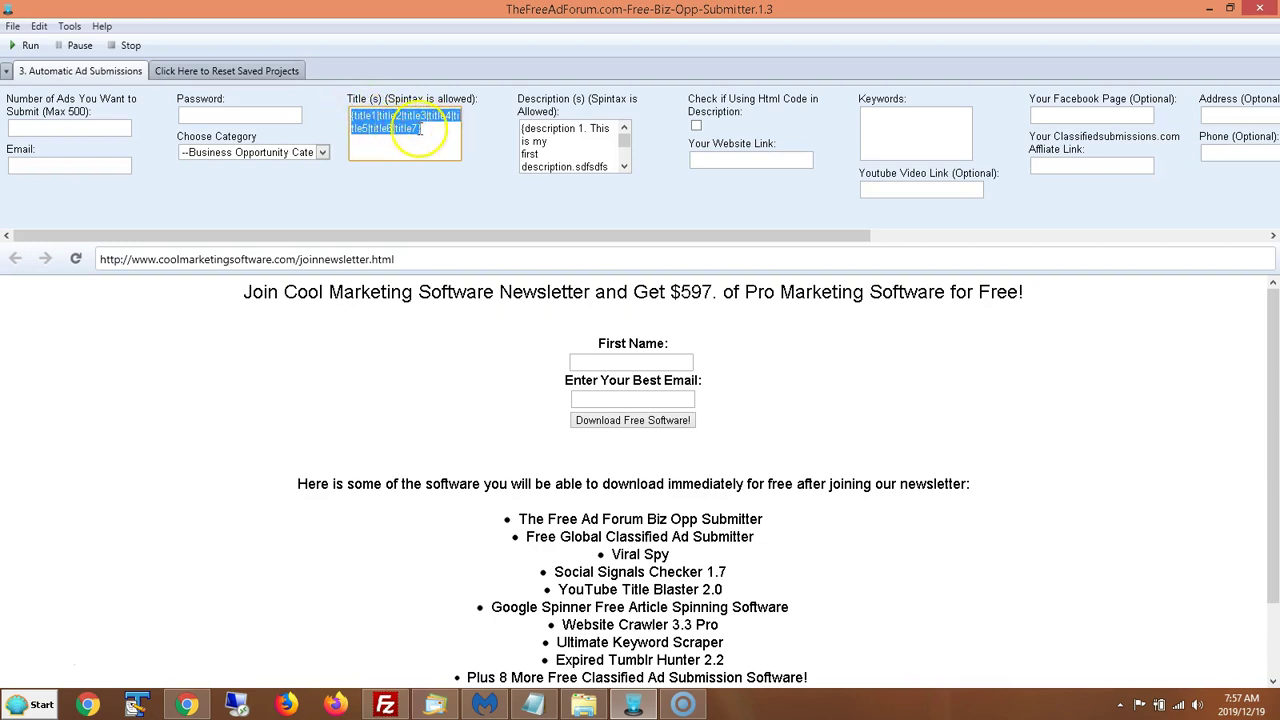
pyautogui.click(384, 136)
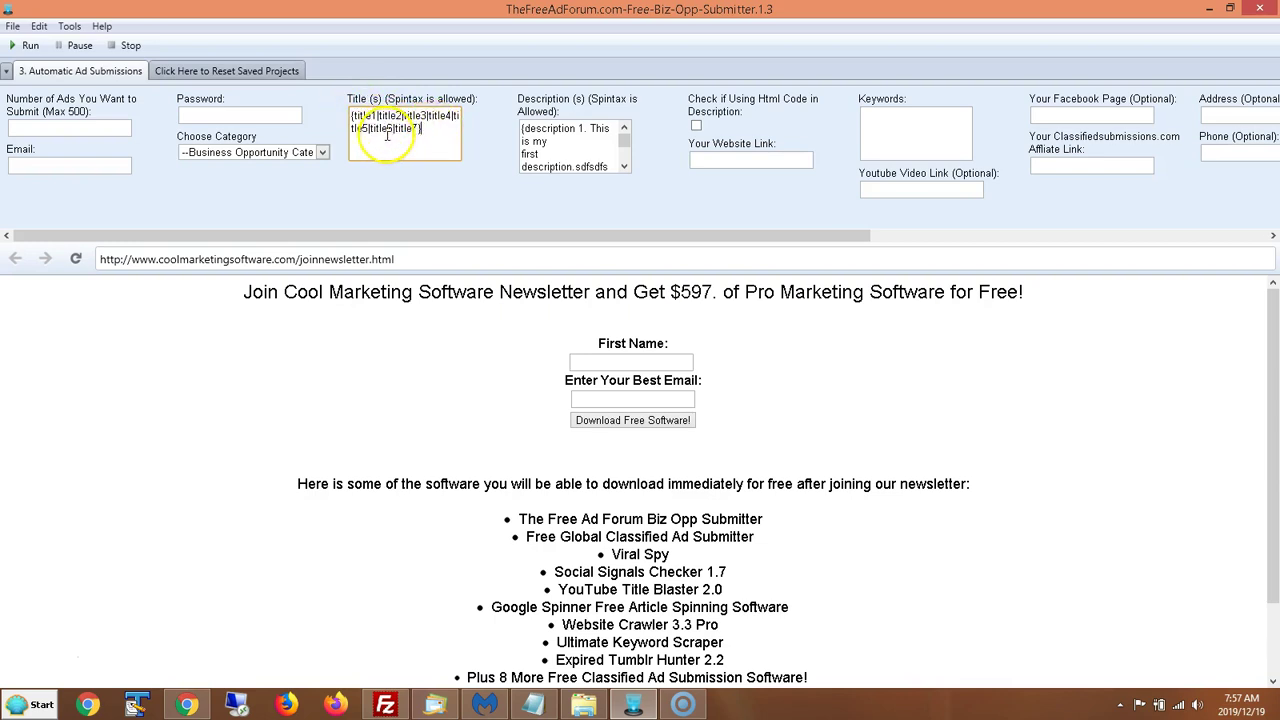